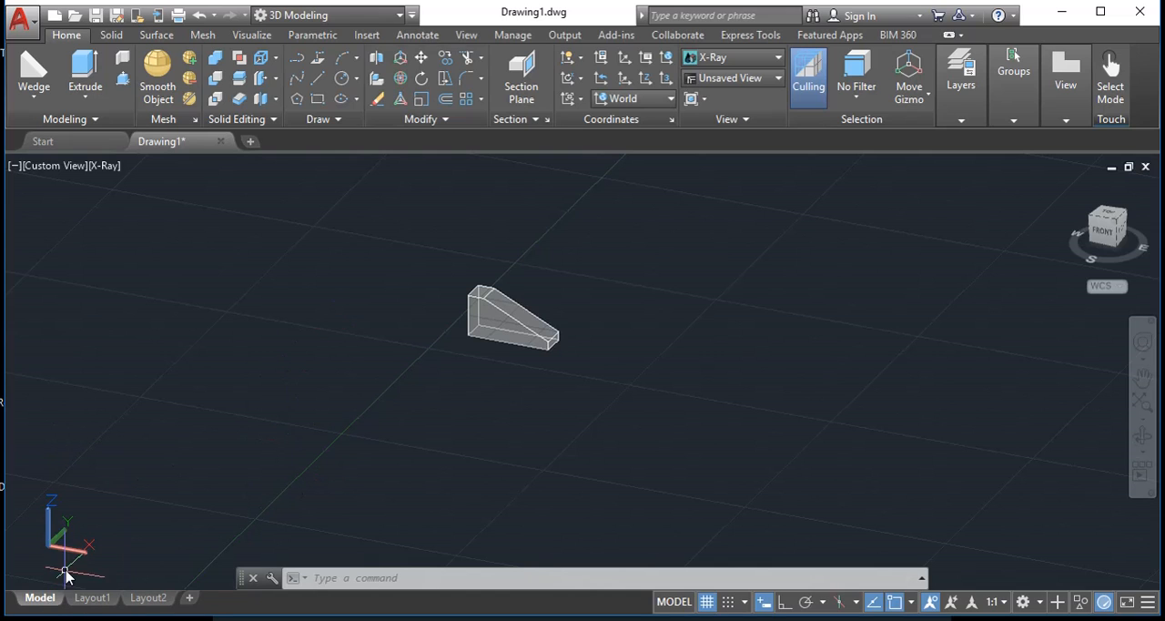
- View the Layout1 and Layout2 sheets to compare their contents
{"action": "mouse_move", "coordinate": [51, 604]}
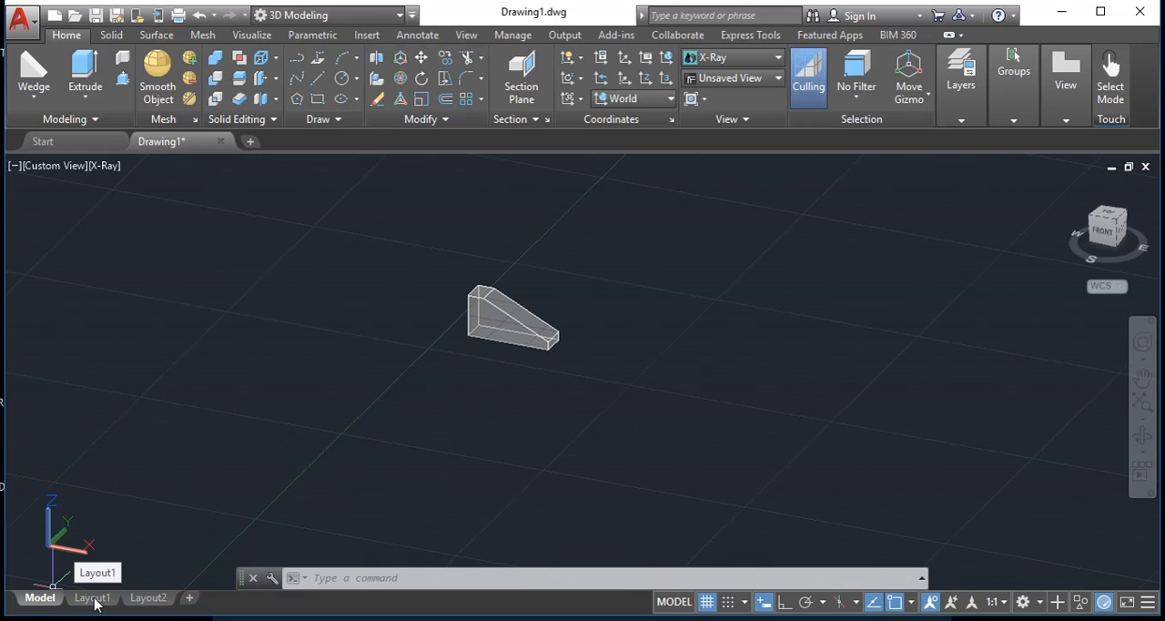
{"action": "left_click", "coordinate": [92, 598]}
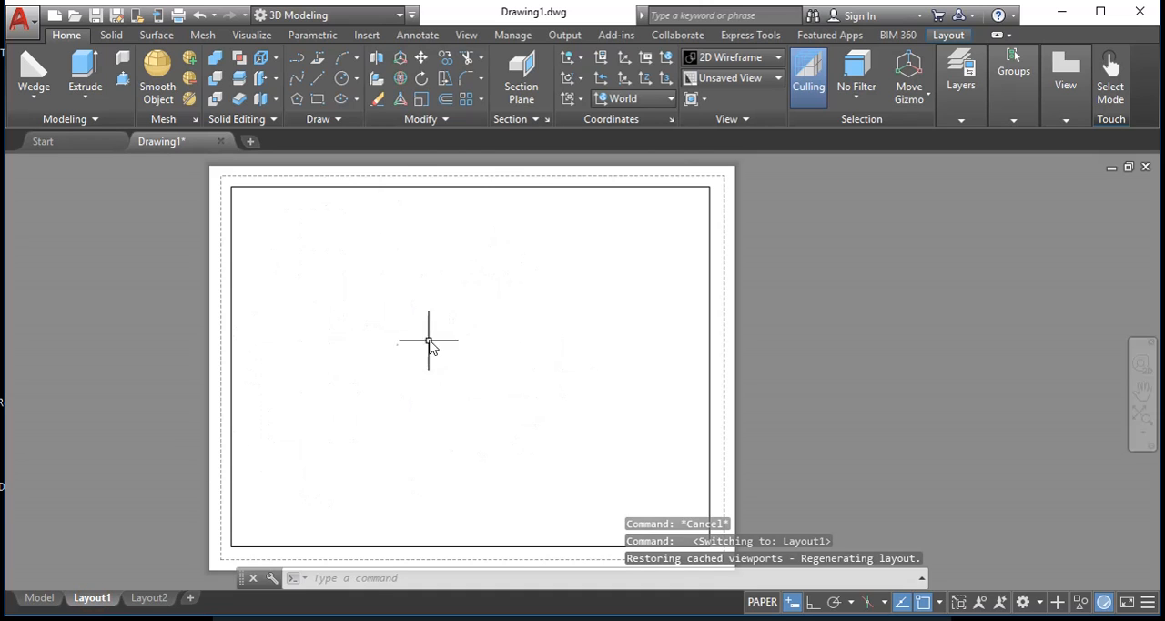
{"action": "left_click", "coordinate": [149, 598]}
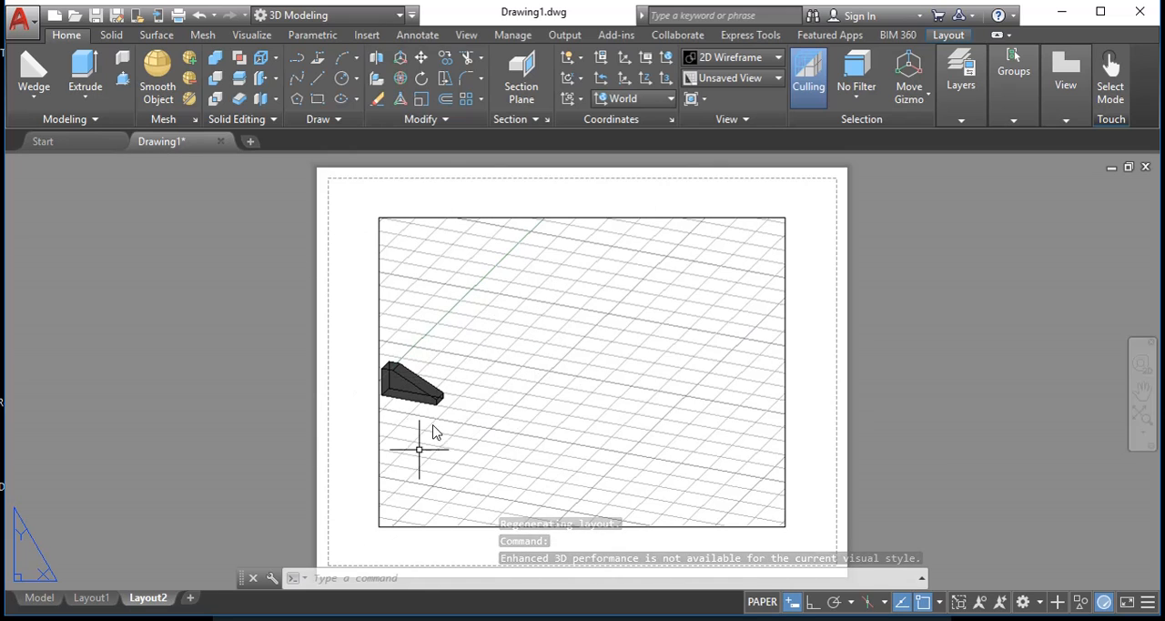
- On Layout1, draw a 3 by 1.5 rectangle starting from the lower-right corner of the sheet's inner border
{"action": "left_click", "coordinate": [102, 603]}
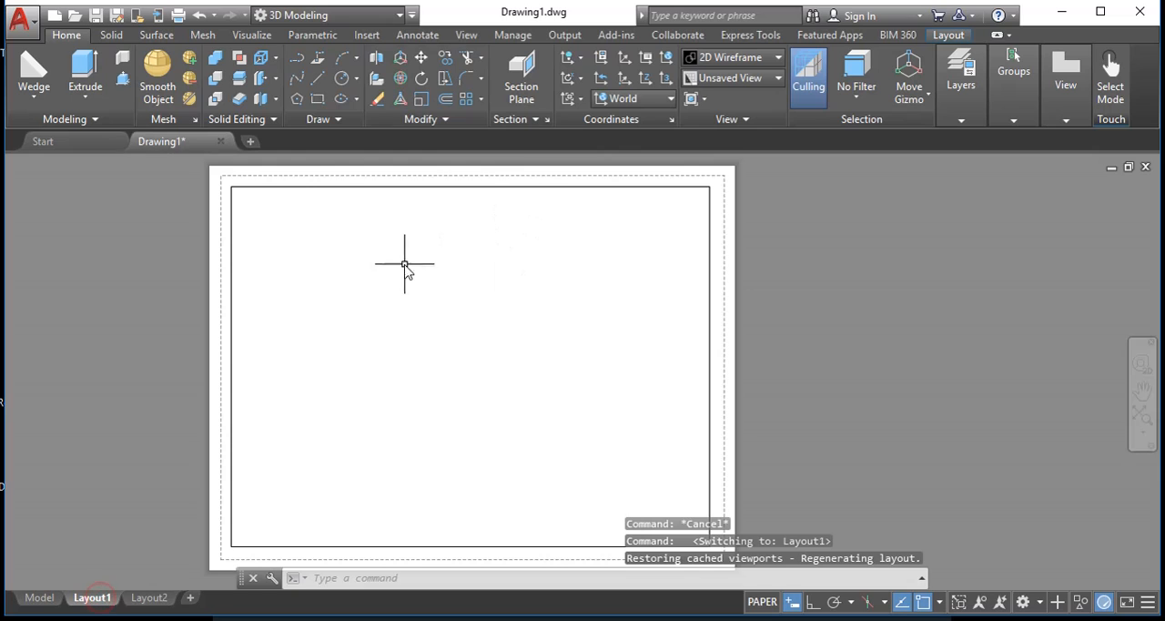
{"action": "middle_click_drag", "start_coordinate": [460, 337], "coordinate": [387, 301]}
{"action": "type", "text": "rec"}
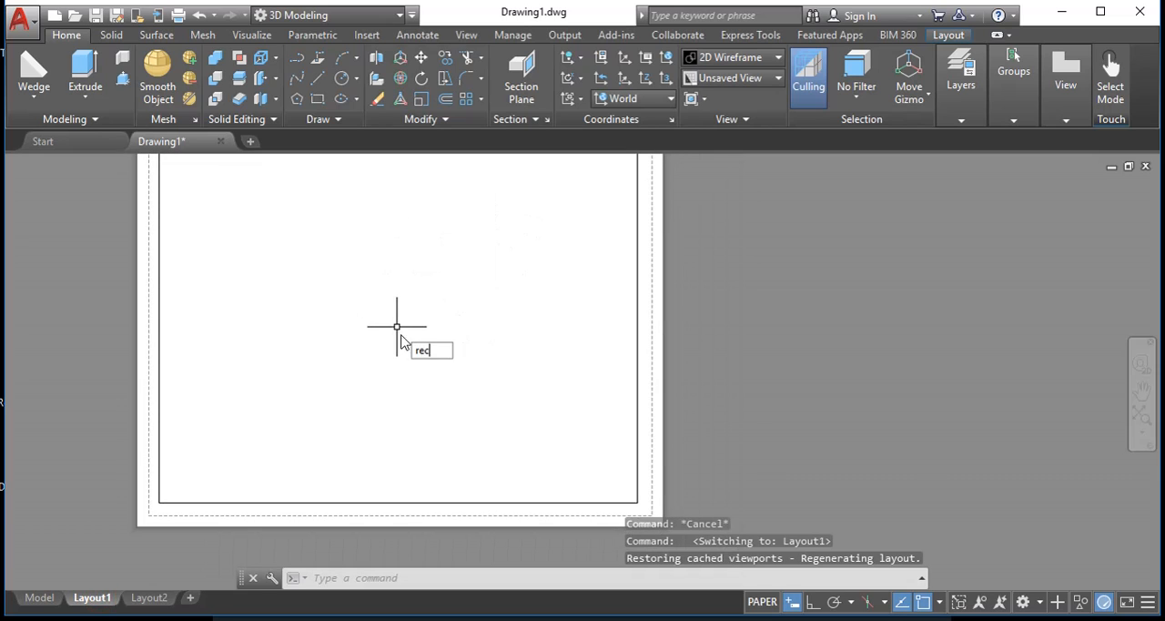
{"action": "key", "text": "Return"}
{"action": "left_click", "coordinate": [638, 501]}
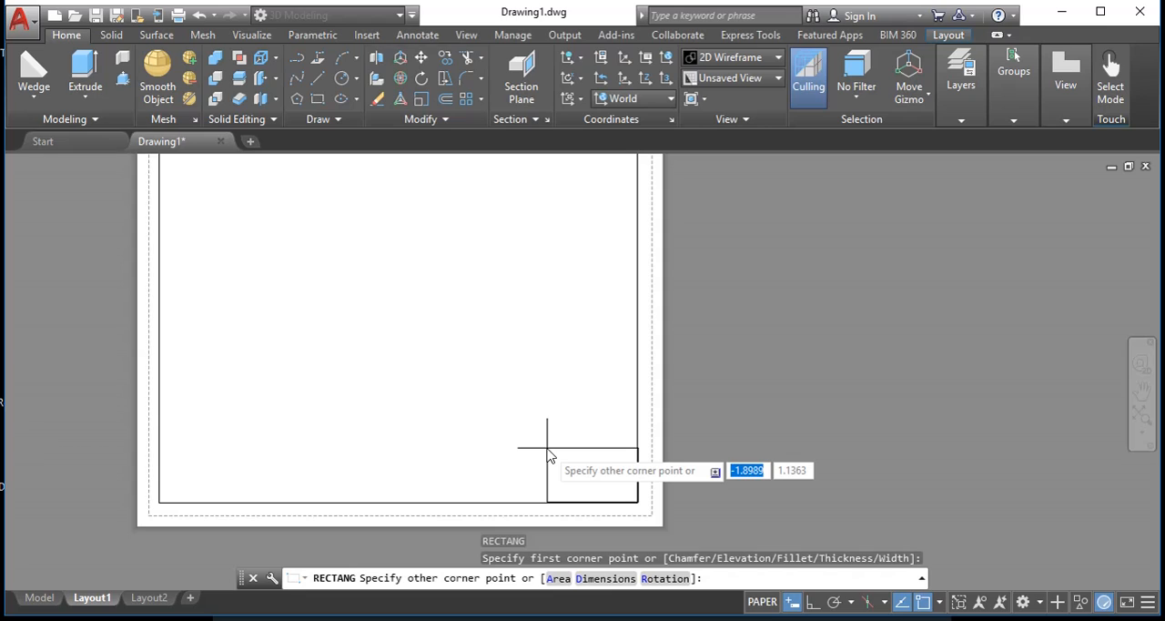
{"action": "type", "text": "3"}
{"action": "key", "text": "Tab"}
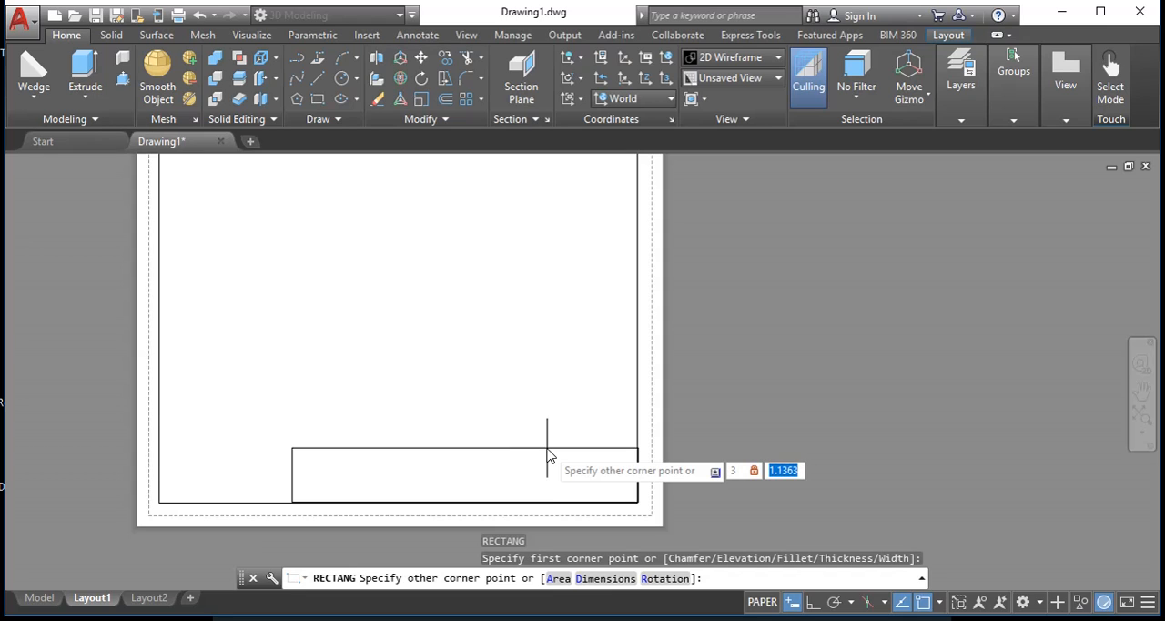
{"action": "type", "text": "1.5"}
{"action": "key", "text": "Return"}
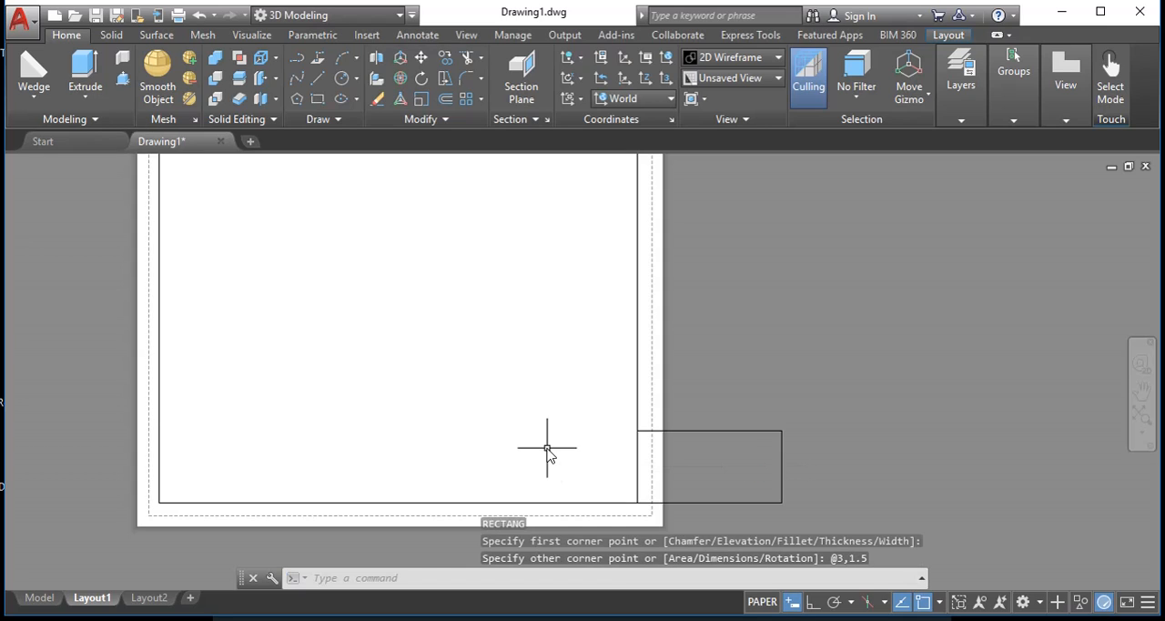
- Move the rectangle inside the border by placing its lower-right corner on the border's lower-right corner
{"action": "left_click", "coordinate": [705, 395]}
{"action": "left_click", "coordinate": [677, 454]}
{"action": "type", "text": "m"}
{"action": "key", "text": "Return"}
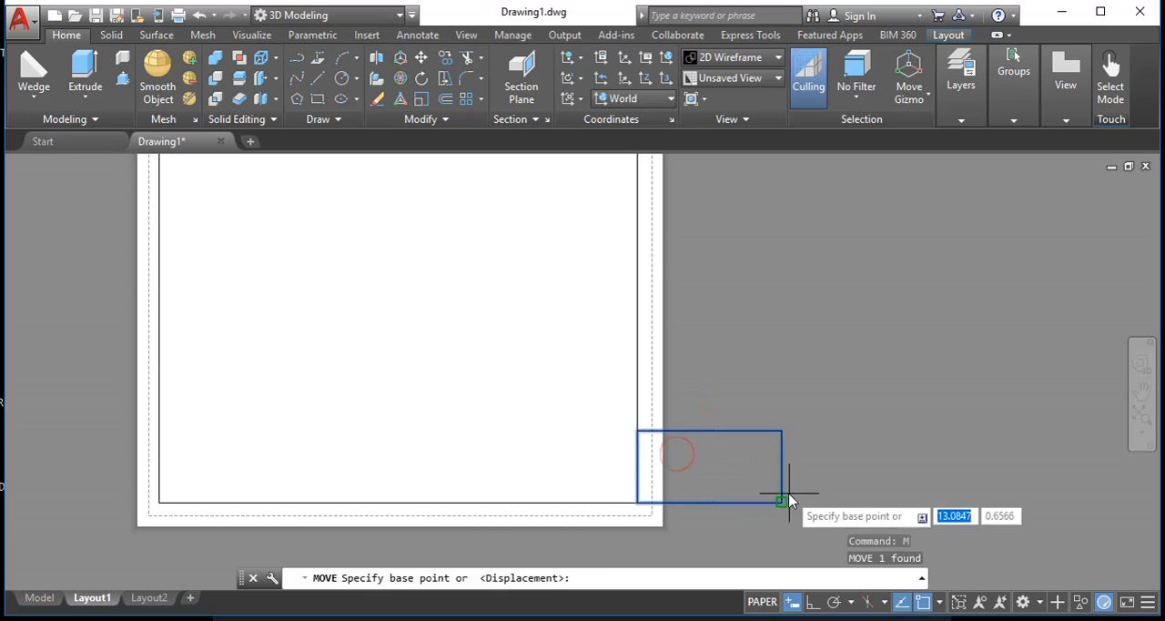
{"action": "left_click", "coordinate": [780, 502]}
{"action": "left_click", "coordinate": [637, 502]}
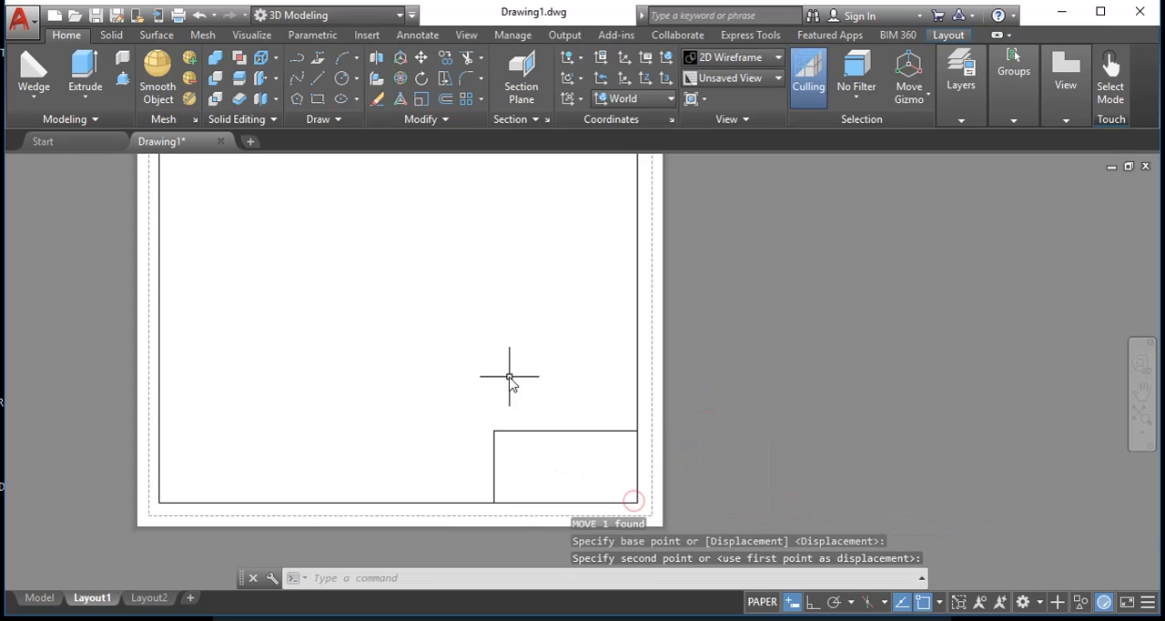
- Look at the solid in model space and return to Layout1
{"action": "middle_click_drag", "start_coordinate": [397, 302], "coordinate": [427, 361]}
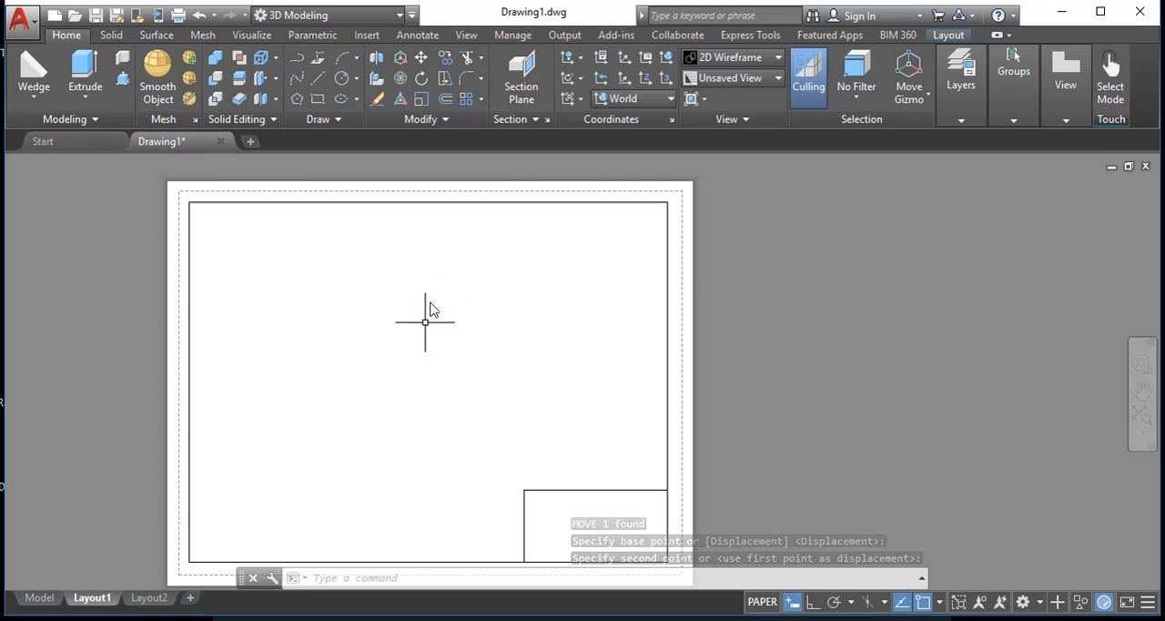
{"action": "middle_click_drag", "start_coordinate": [427, 312], "coordinate": [489, 314]}
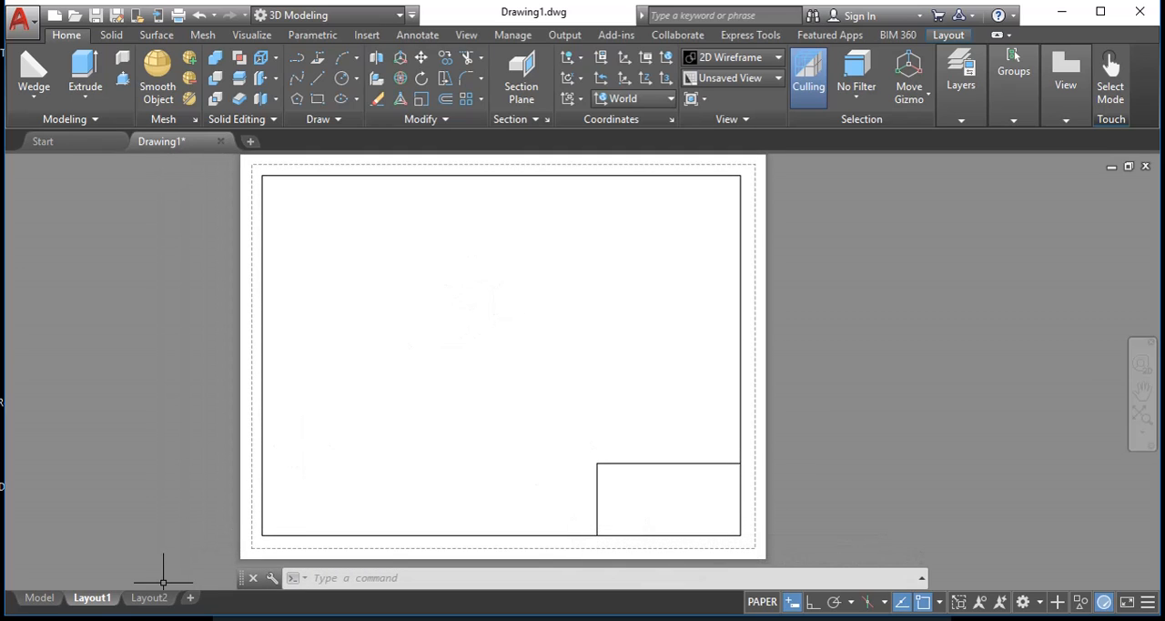
{"action": "left_click", "coordinate": [39, 597]}
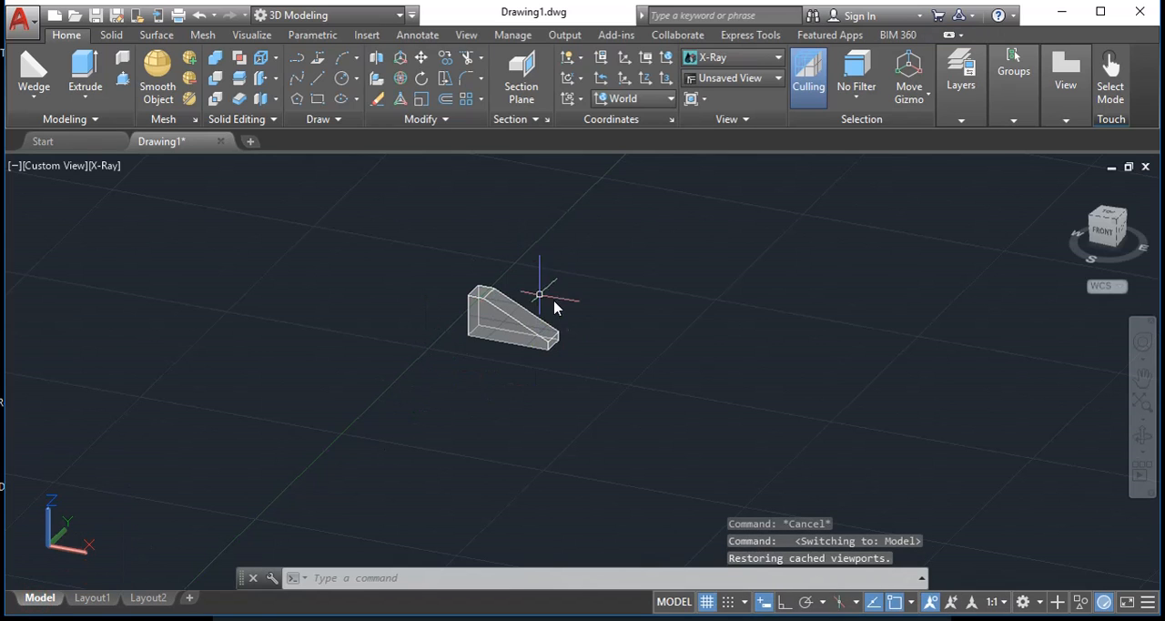
{"action": "left_click", "coordinate": [92, 597]}
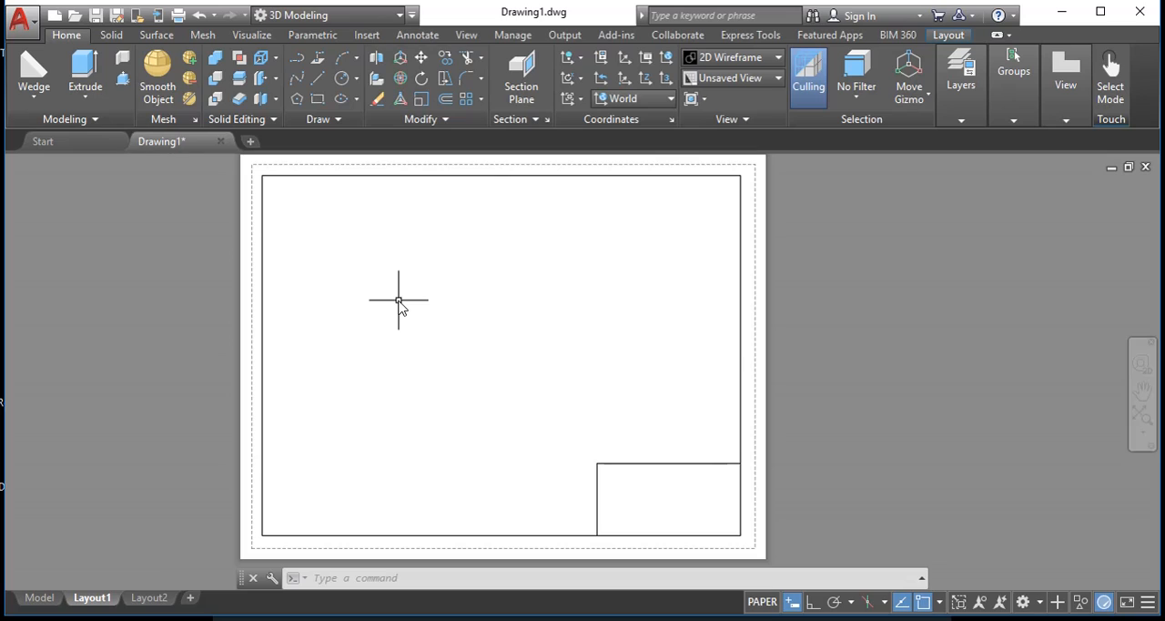
- Start the VPORTS command and configure new viewports with the 3D setup and the Four: Equal arrangement
{"action": "type", "text": "VP"}
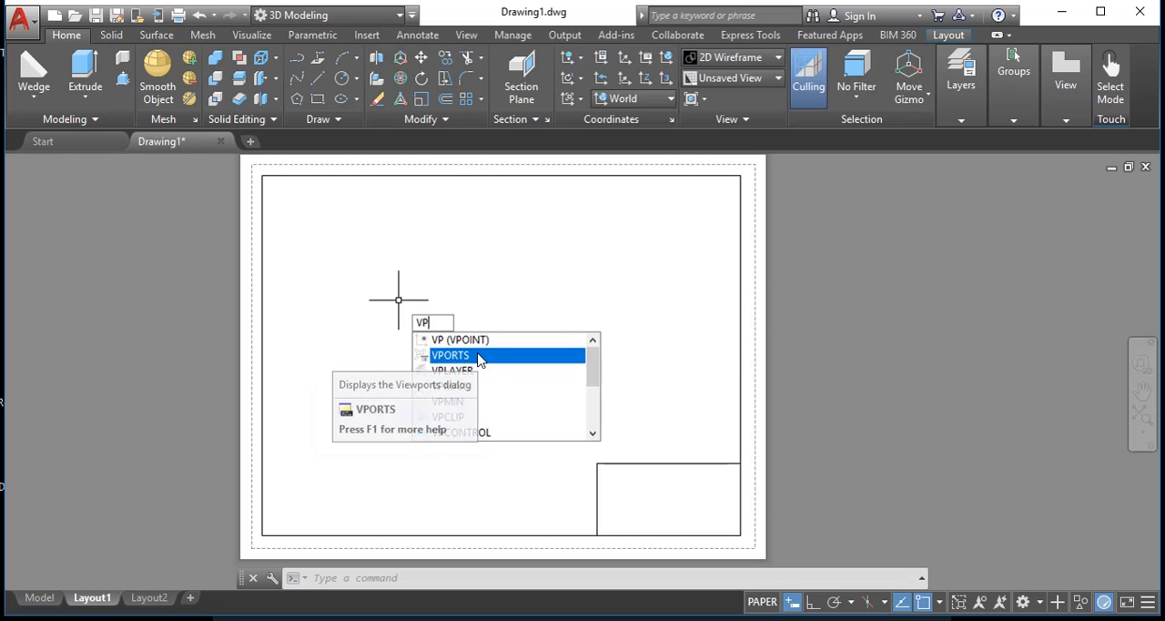
{"action": "left_click", "coordinate": [473, 356]}
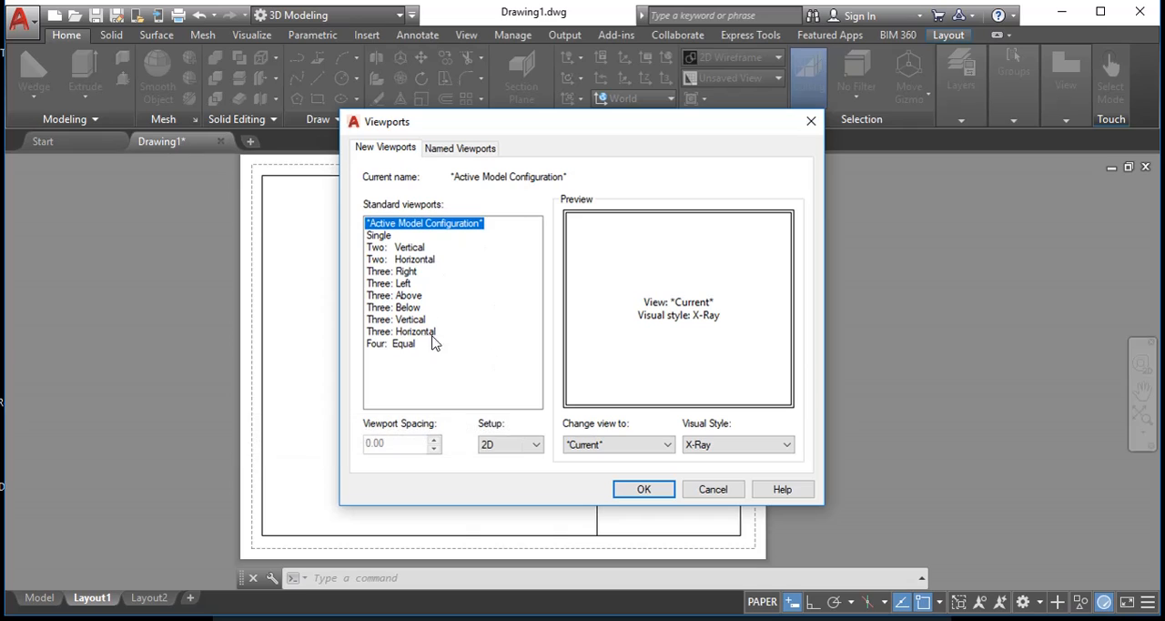
{"action": "left_click", "coordinate": [522, 445]}
{"action": "left_click", "coordinate": [494, 467]}
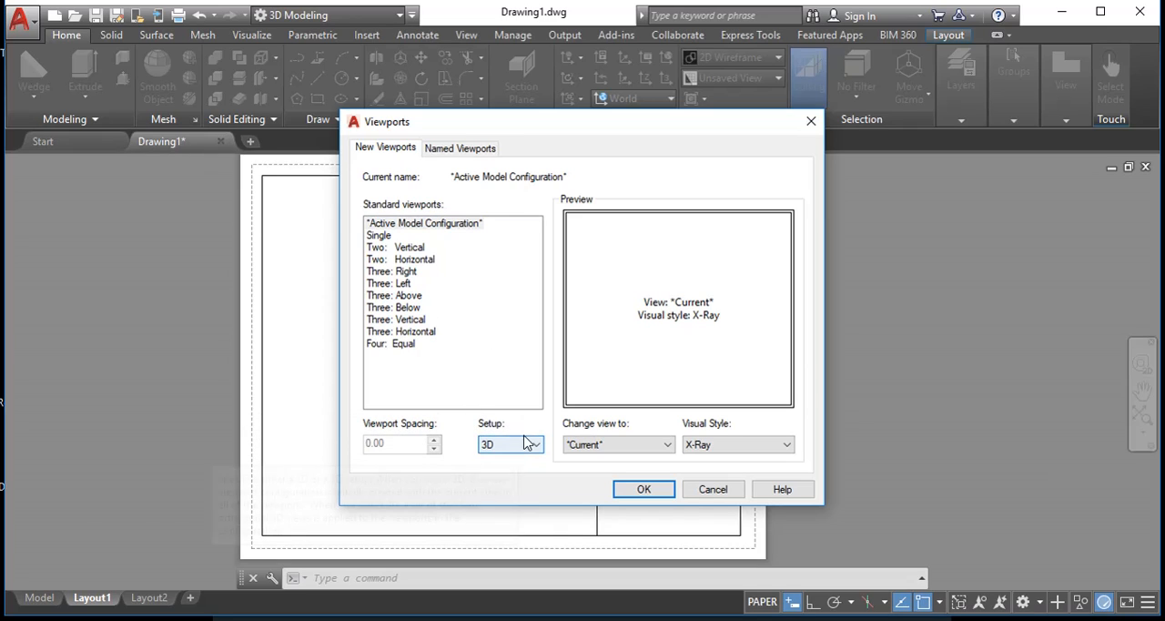
{"action": "left_click", "coordinate": [433, 331]}
{"action": "left_click", "coordinate": [420, 317]}
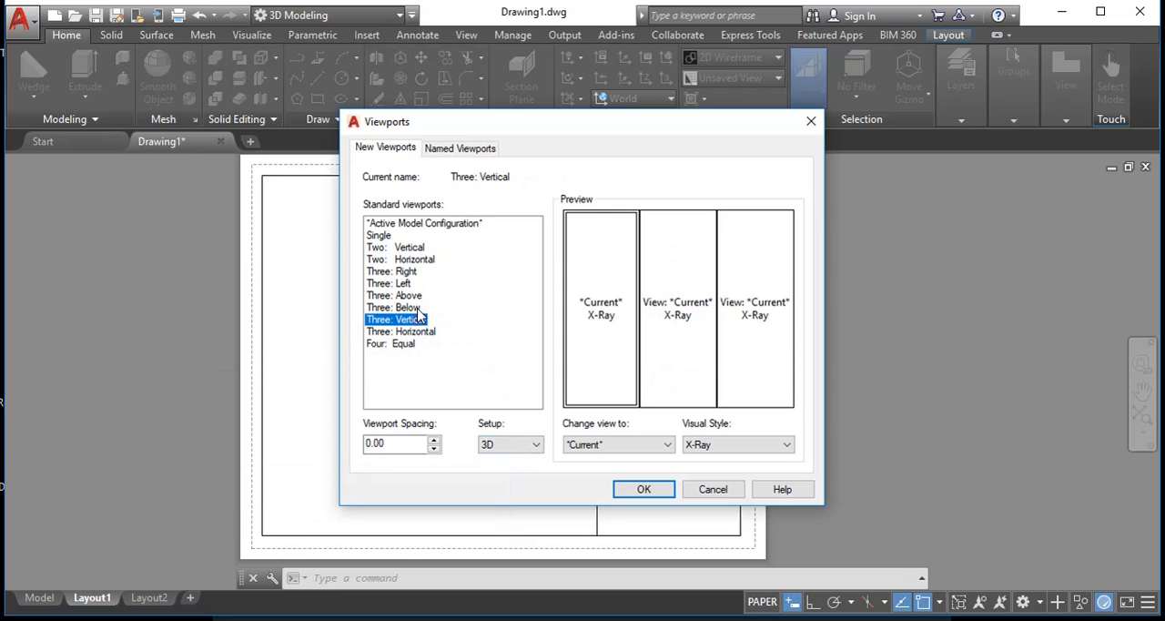
{"action": "left_click", "coordinate": [410, 309]}
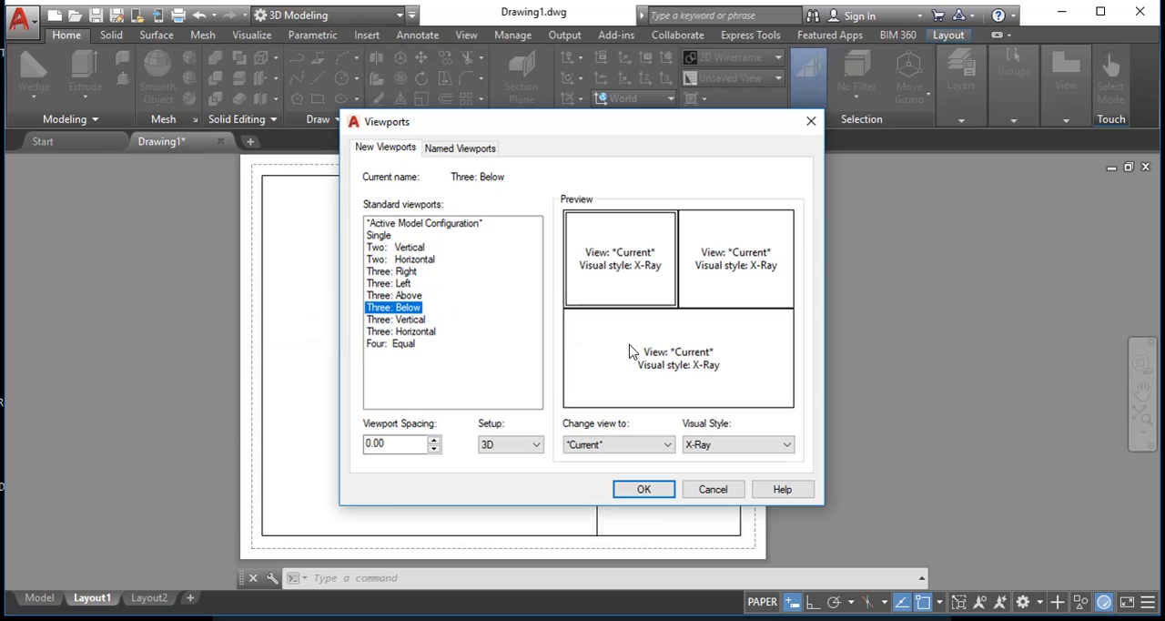
{"action": "left_click", "coordinate": [397, 350]}
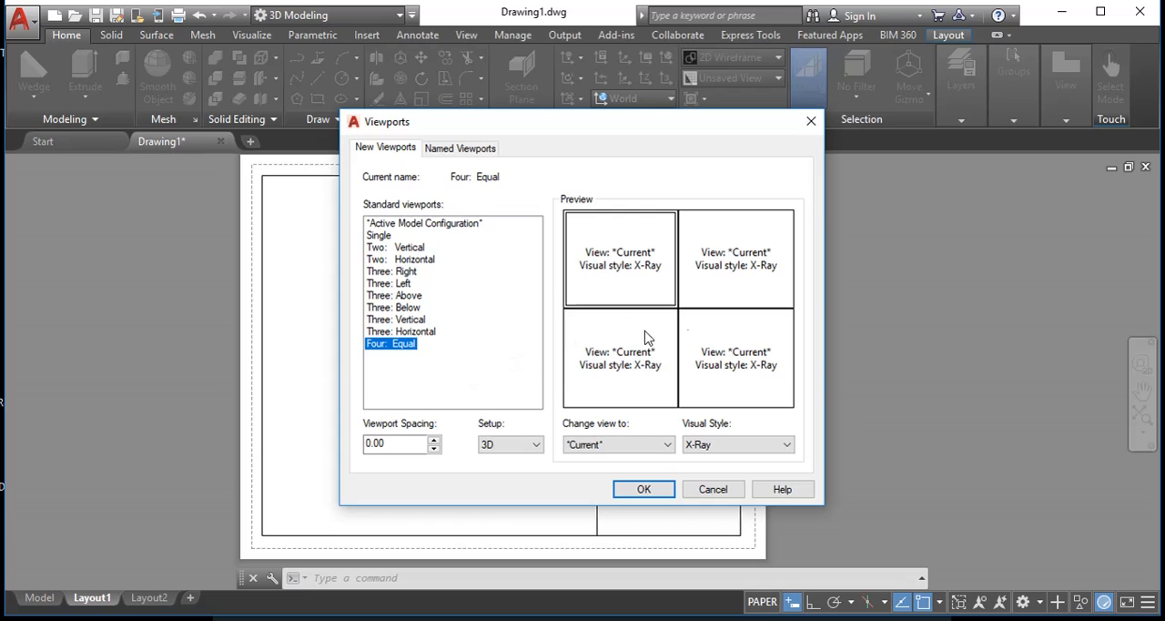
- Try the 2D setup with the Four: Equal arrangement and restore the 3D setup
{"action": "left_click", "coordinate": [510, 444]}
{"action": "left_click", "coordinate": [491, 457]}
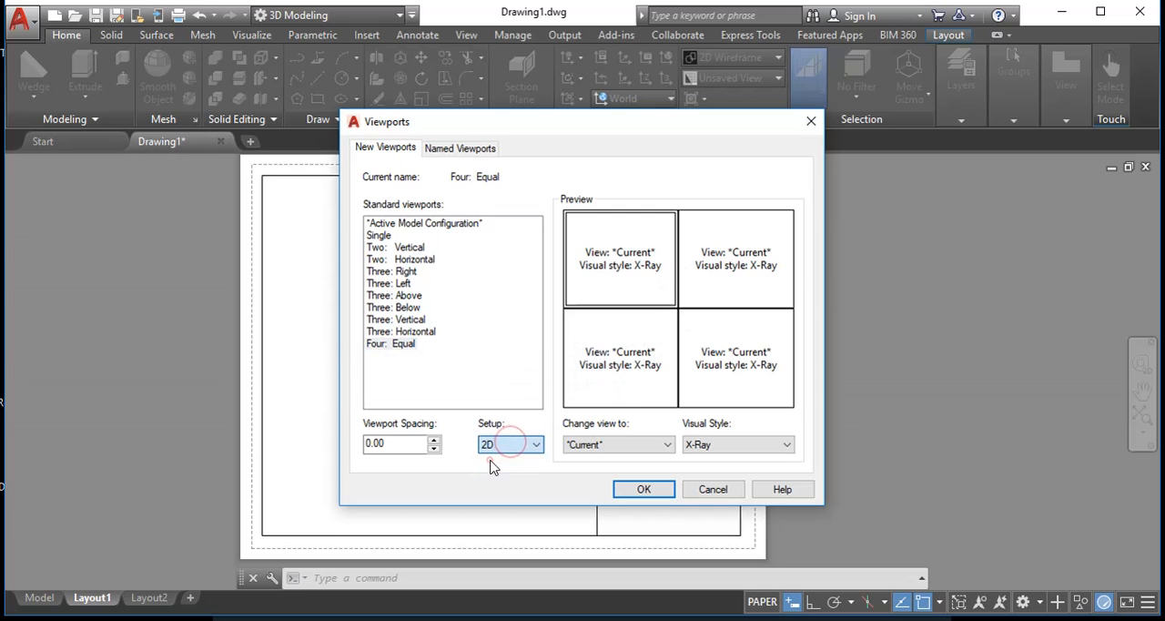
{"action": "left_click", "coordinate": [400, 344]}
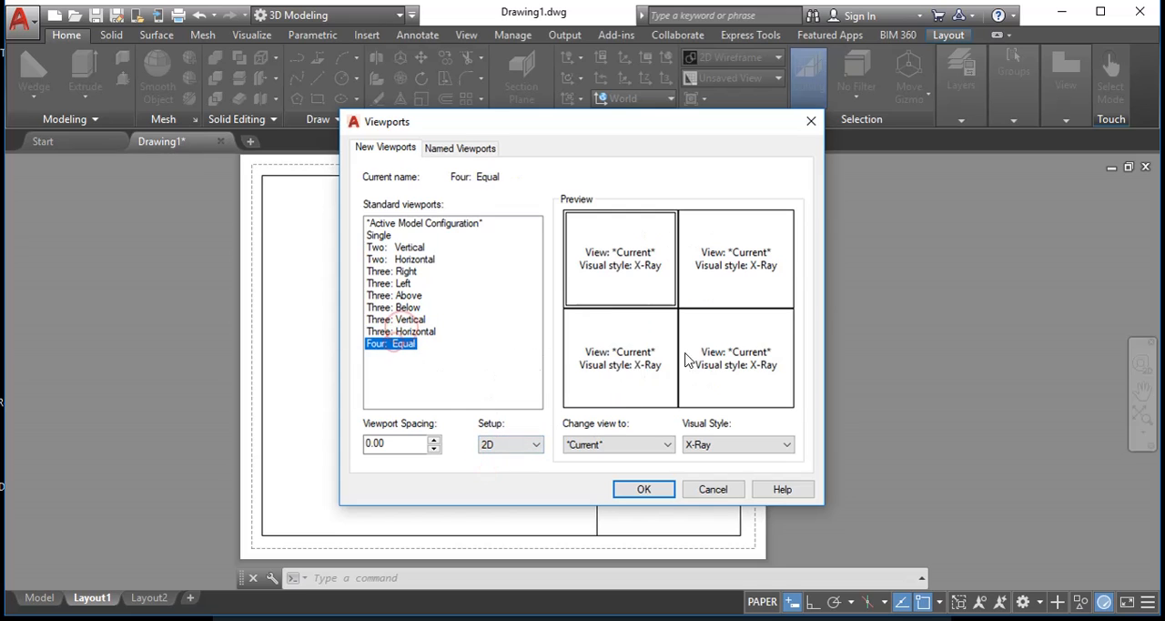
{"action": "left_click", "coordinate": [496, 444]}
{"action": "left_click", "coordinate": [500, 471]}
{"action": "left_click", "coordinate": [394, 344]}
- Assign the Top view to the upper-left viewport and the Front view to the lower-left one
{"action": "left_click", "coordinate": [612, 446]}
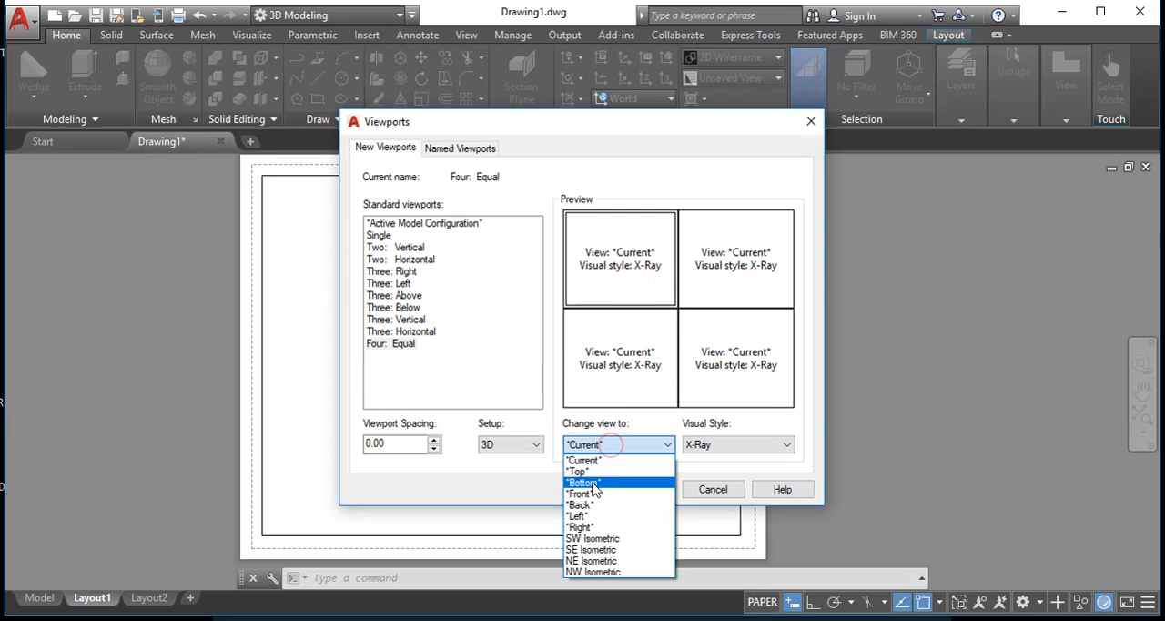
{"action": "left_click", "coordinate": [592, 472]}
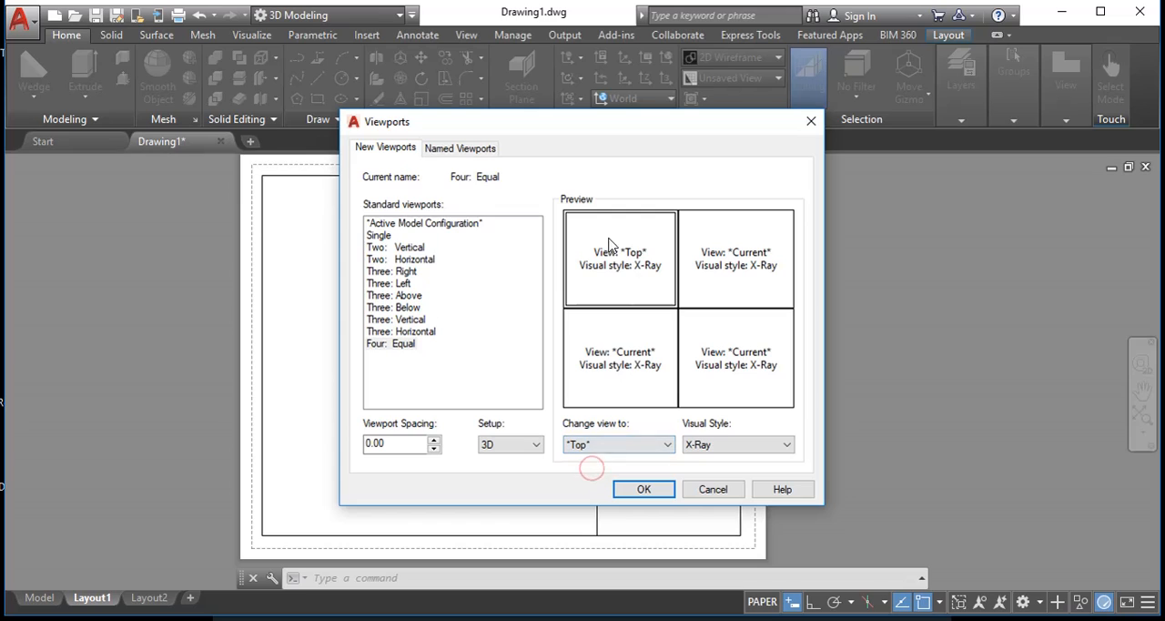
{"action": "left_click", "coordinate": [615, 364]}
{"action": "left_click", "coordinate": [612, 444]}
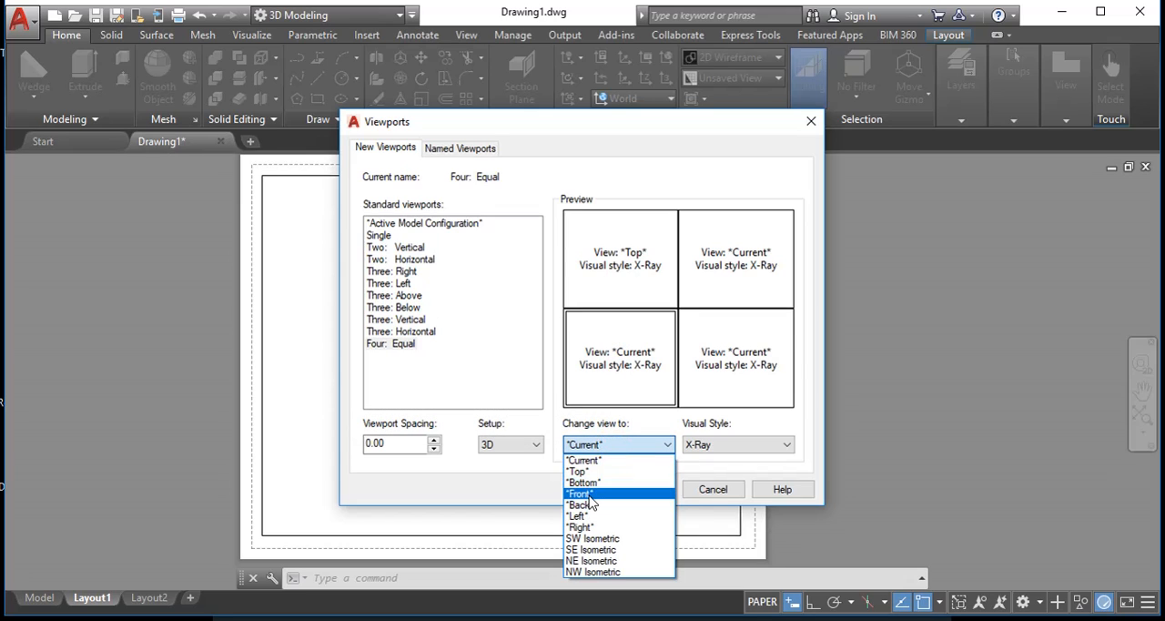
{"action": "left_click", "coordinate": [588, 493]}
- Assign the Right view to the lower-right viewport and SE Isometric to the upper-right one
{"action": "left_click", "coordinate": [752, 389]}
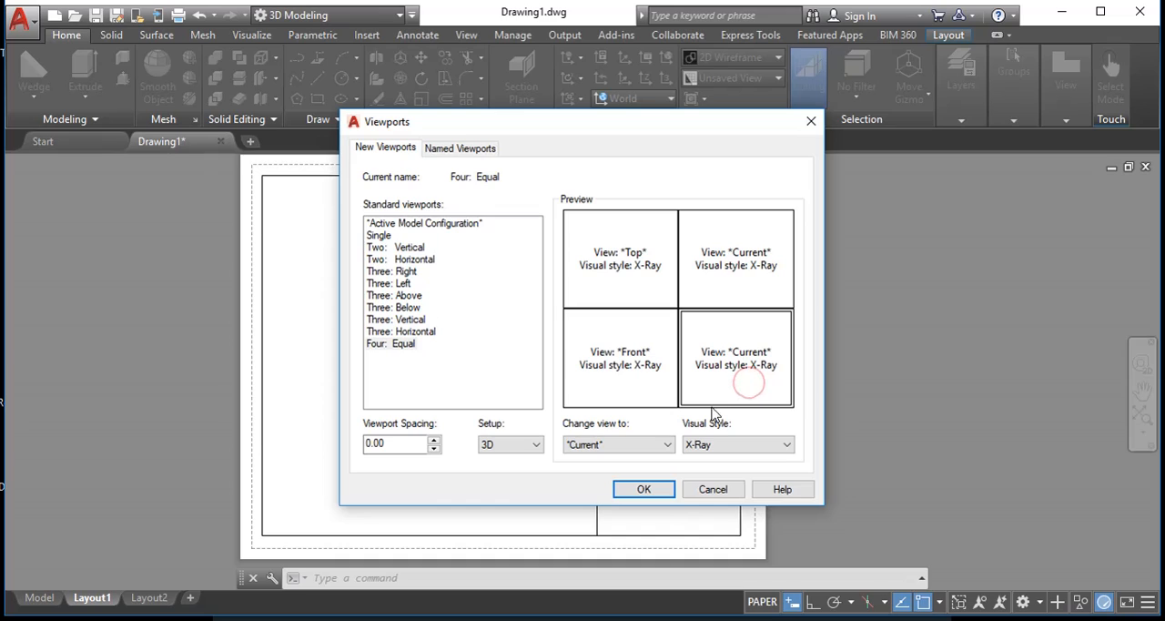
{"action": "left_click", "coordinate": [664, 444]}
{"action": "left_click", "coordinate": [597, 526]}
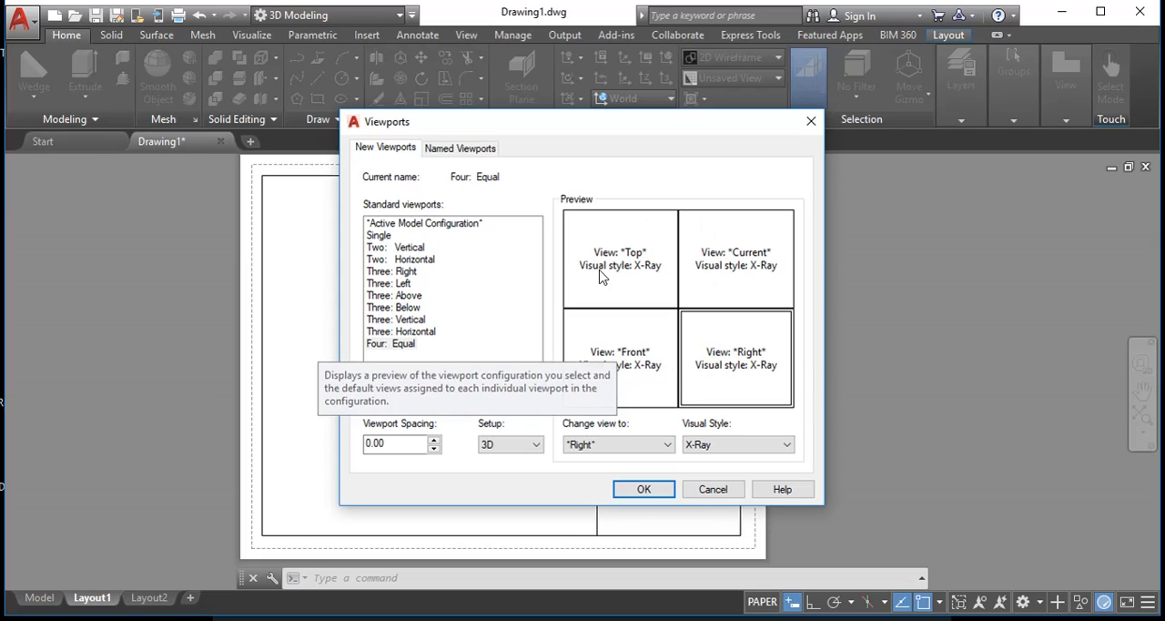
{"action": "left_click", "coordinate": [742, 266]}
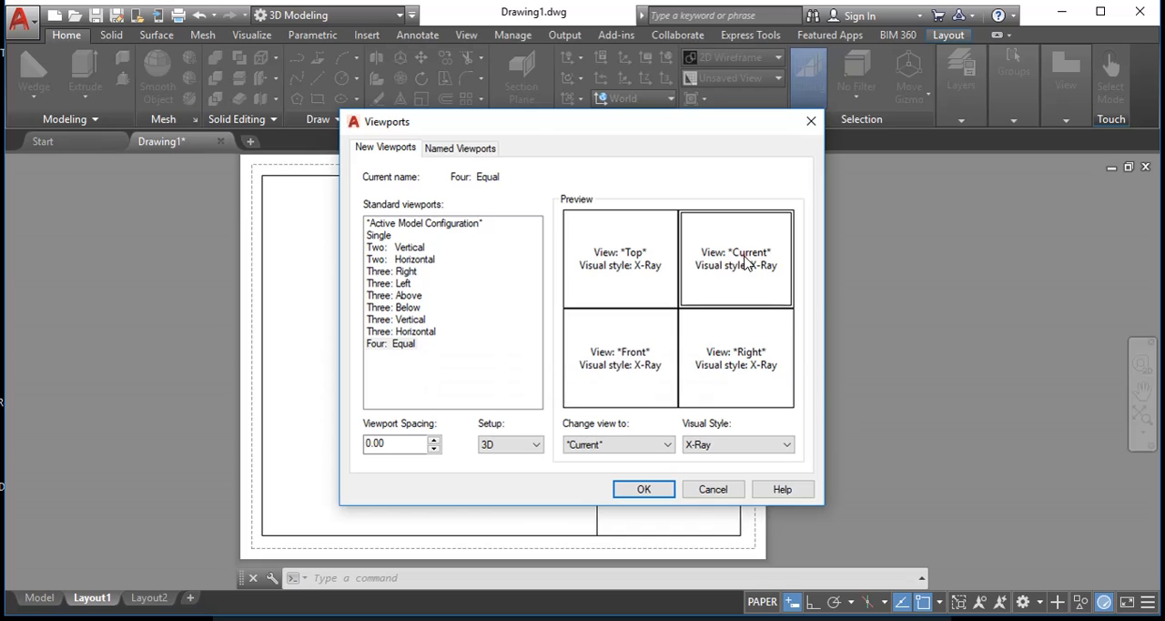
{"action": "left_click", "coordinate": [633, 444]}
{"action": "left_click", "coordinate": [603, 549]}
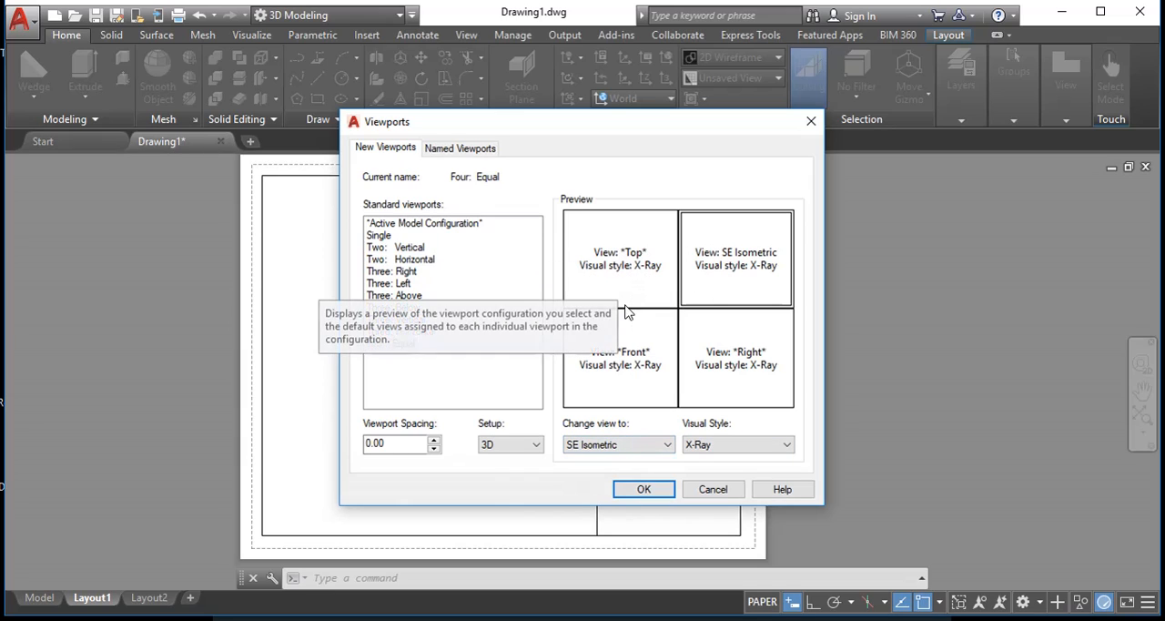
- Try the Conceptual visual style on the Top viewport and restore X-Ray
{"action": "left_click", "coordinate": [643, 267]}
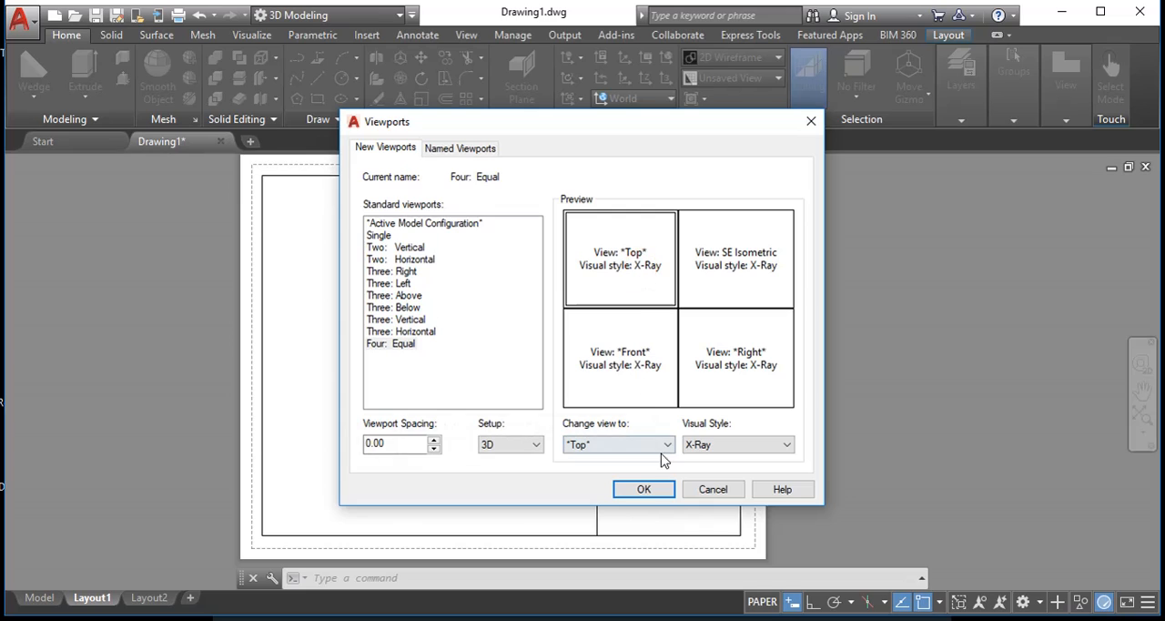
{"action": "left_click", "coordinate": [714, 446]}
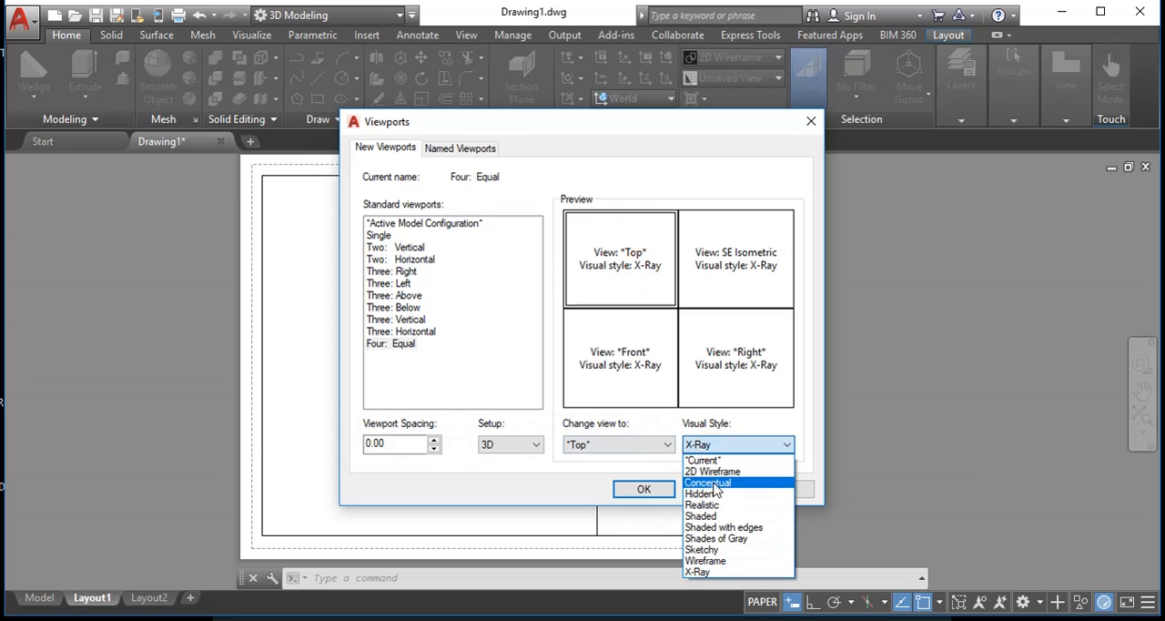
{"action": "left_click", "coordinate": [716, 483]}
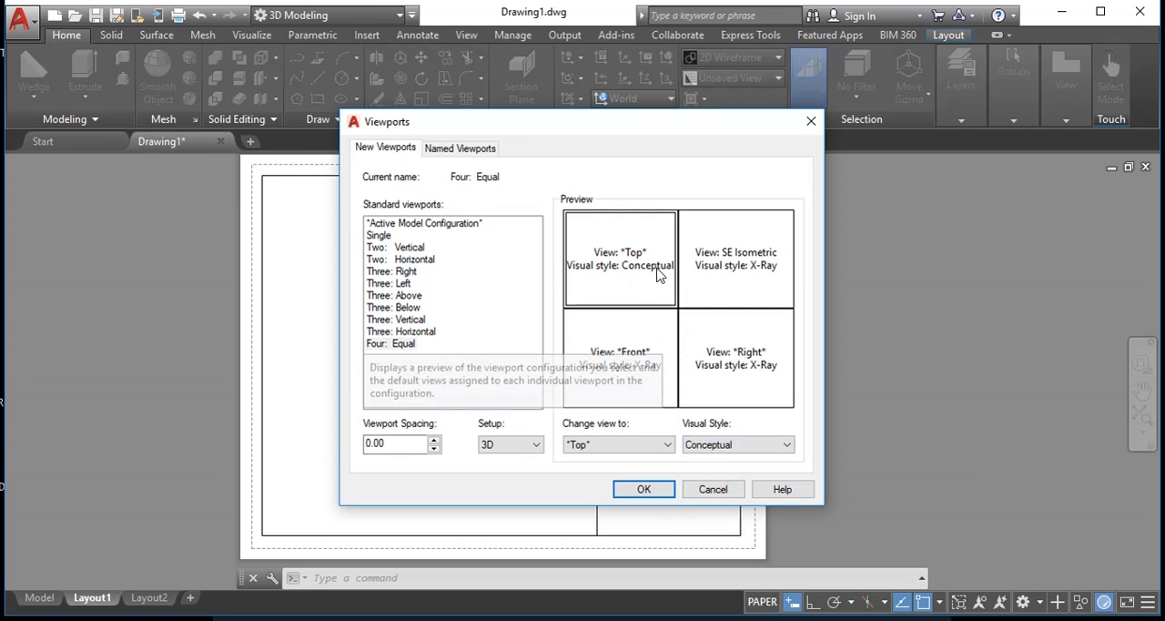
{"action": "left_click", "coordinate": [708, 444]}
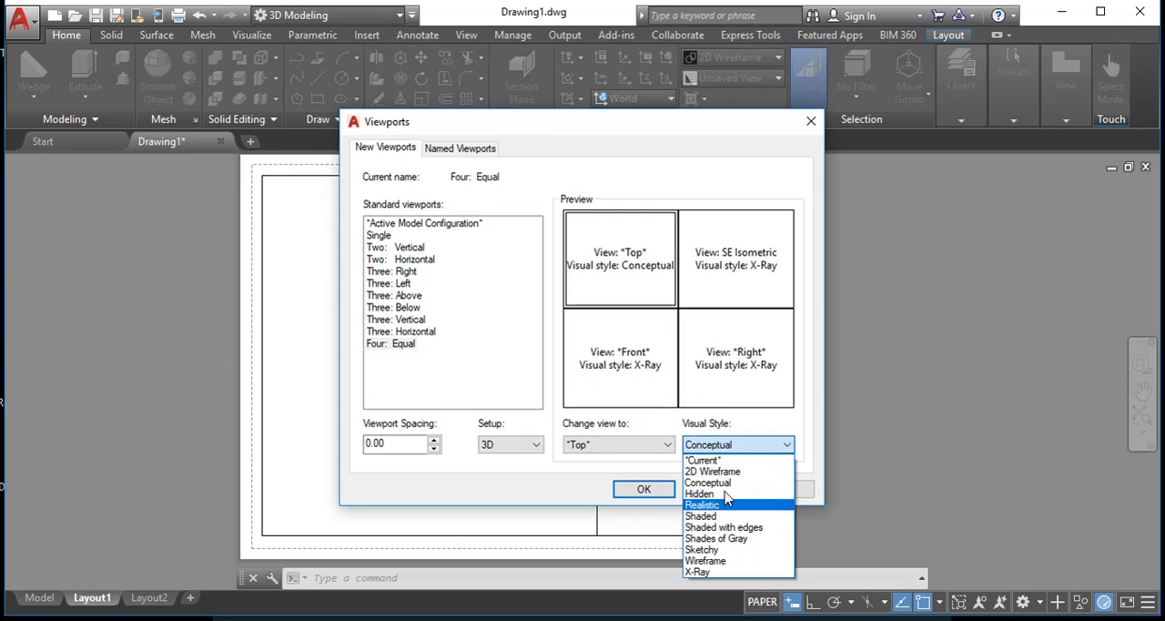
{"action": "left_click", "coordinate": [700, 572]}
- Set the visual style of the SE Isometric viewport to Conceptual
{"action": "left_click", "coordinate": [728, 275]}
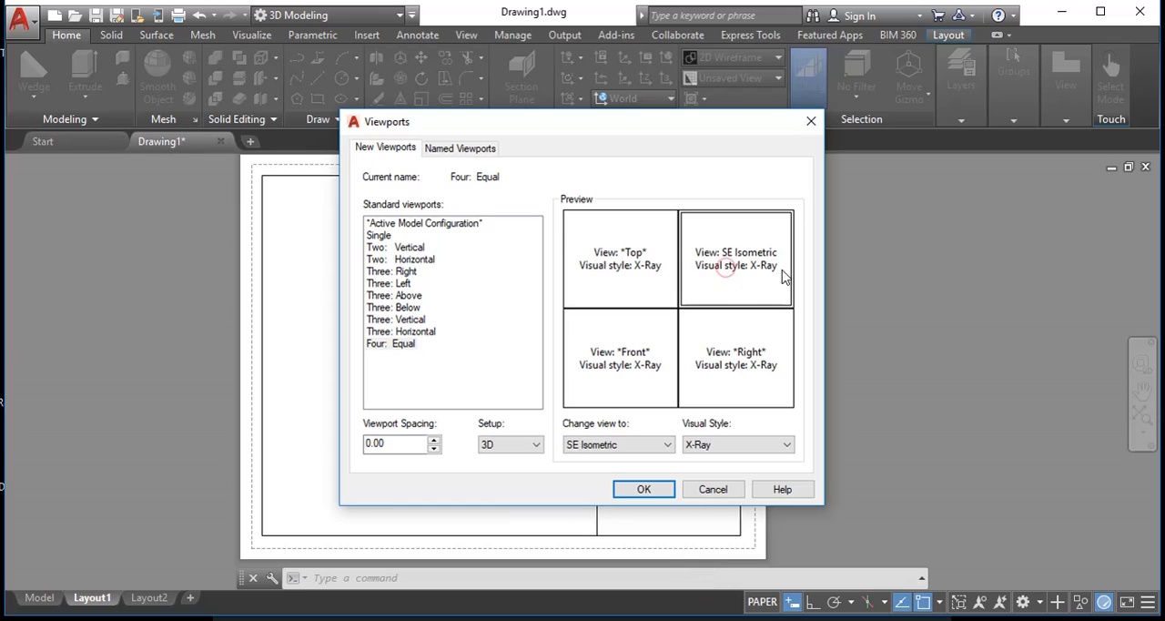
{"action": "left_click", "coordinate": [706, 444]}
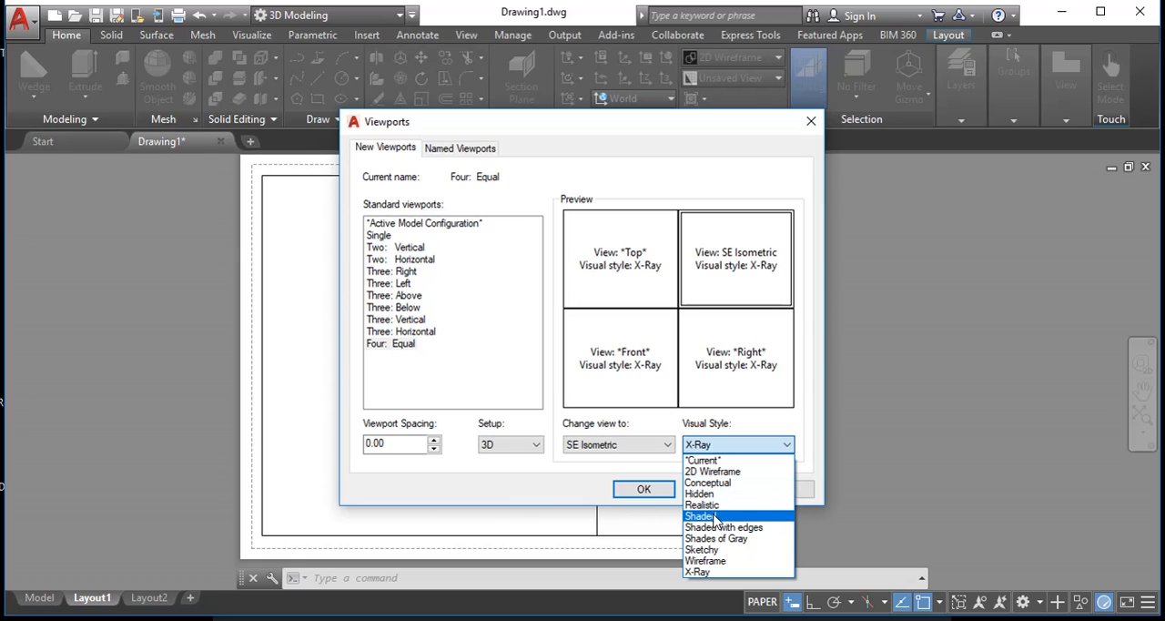
{"action": "left_click", "coordinate": [716, 483]}
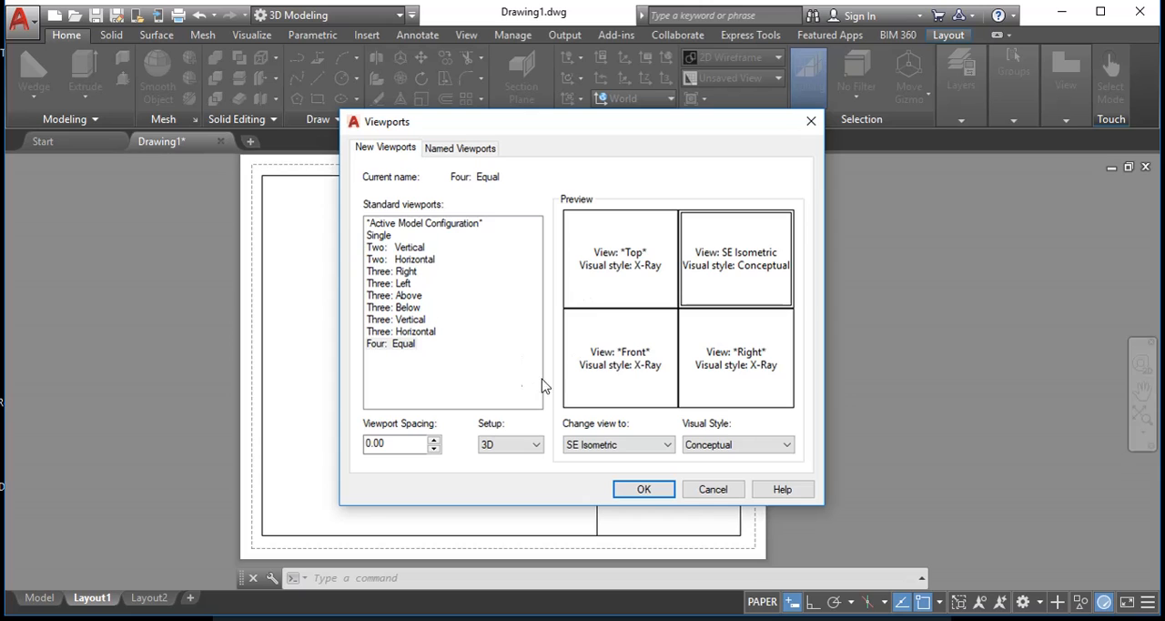
- Place the four viewports from the border's upper-left corner to the right border at the height of the title block's upper edge
{"action": "left_click", "coordinate": [644, 489]}
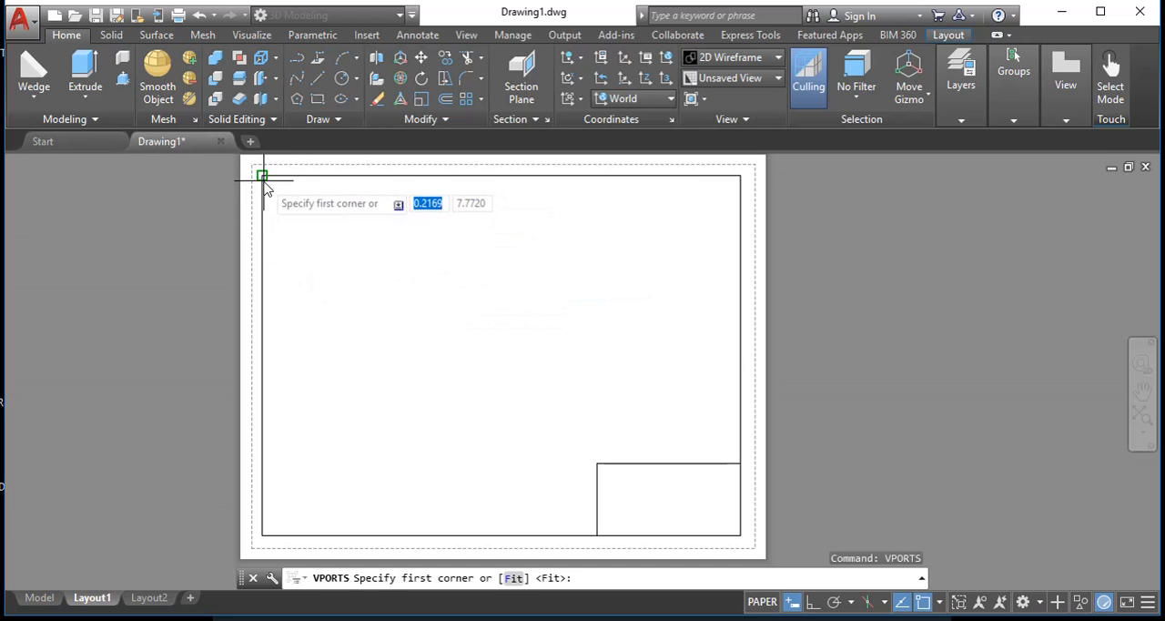
{"action": "left_click", "coordinate": [263, 179]}
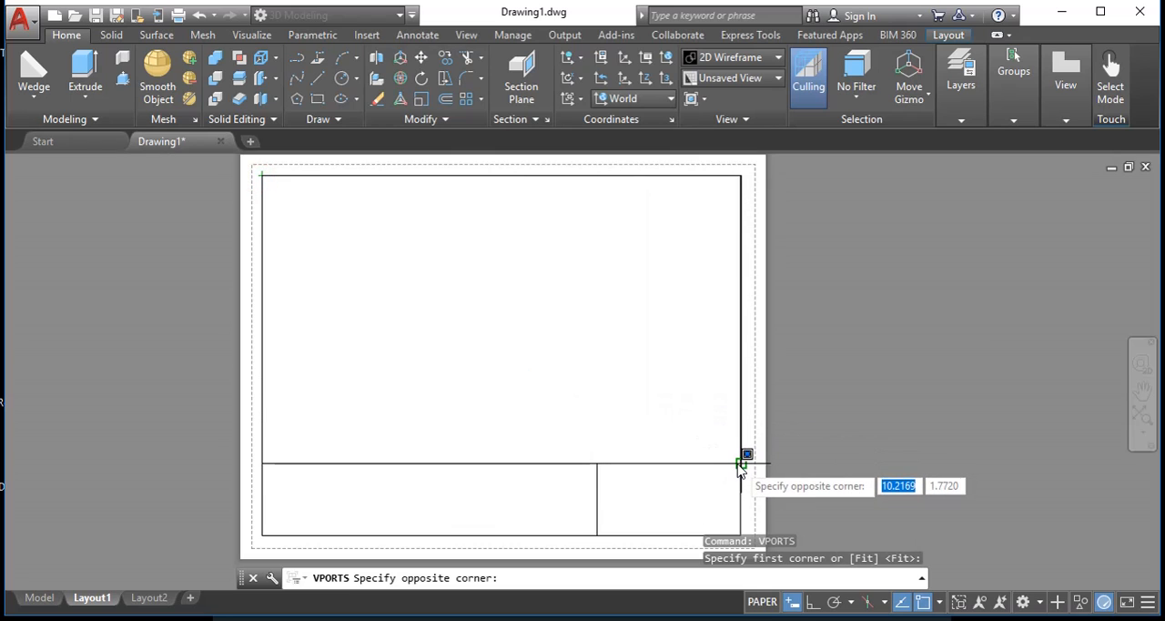
{"action": "left_click", "coordinate": [740, 466]}
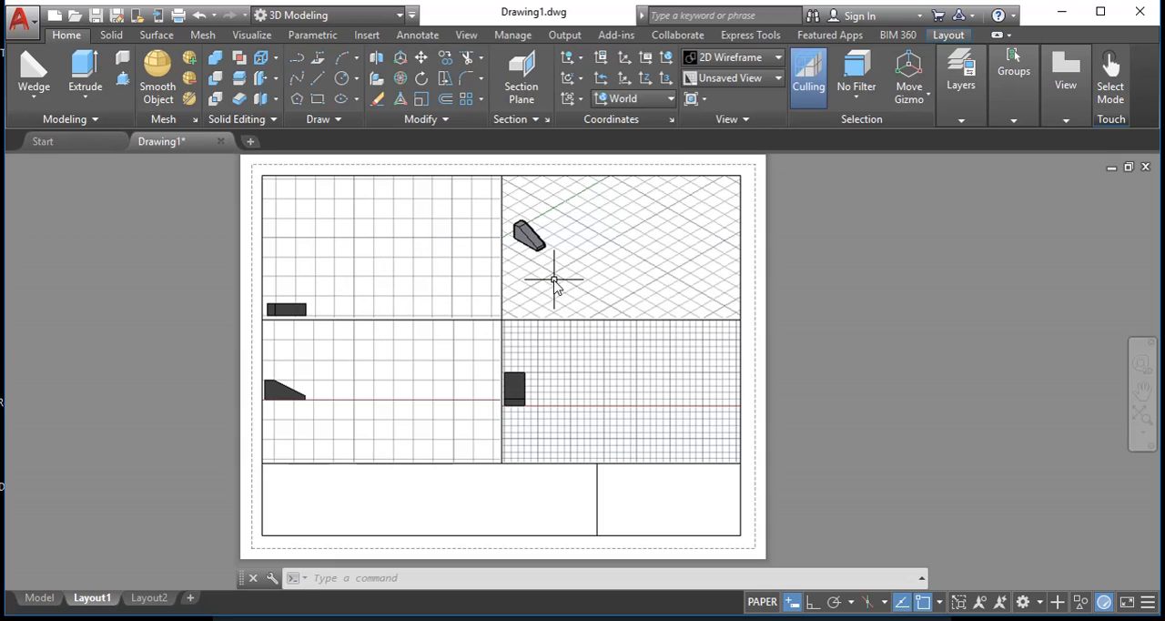
- Activate the Top viewport and pan the solid to the middle of it
{"action": "double_click", "coordinate": [360, 248]}
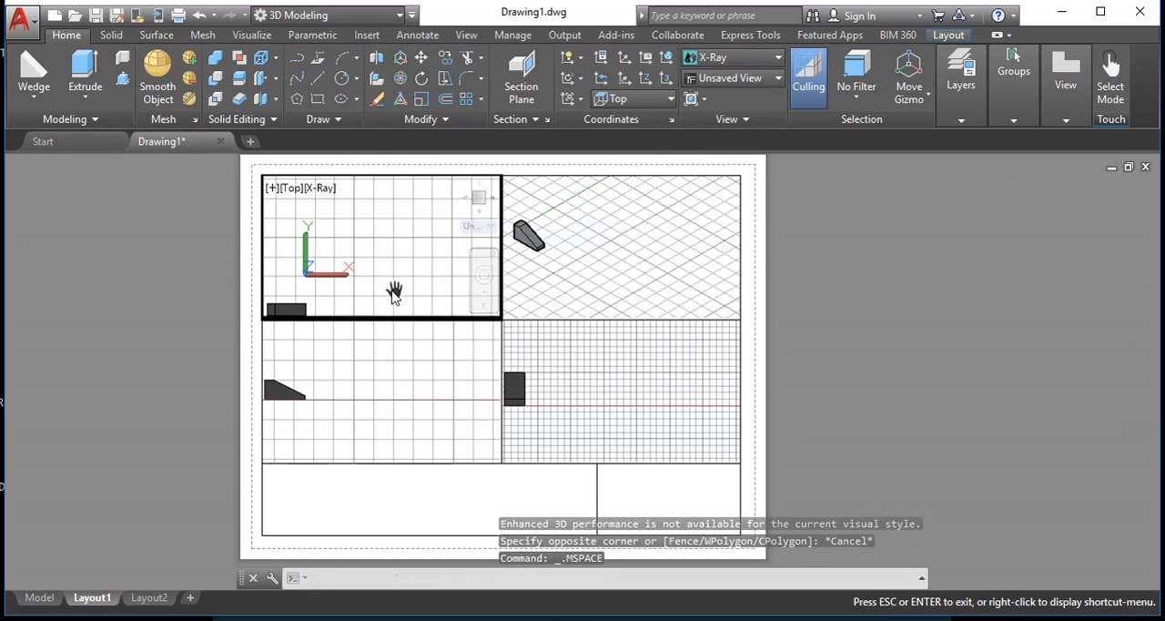
{"action": "middle_click_drag", "start_coordinate": [393, 291], "coordinate": [478, 230]}
{"action": "middle_click_drag", "start_coordinate": [421, 271], "coordinate": [444, 263]}
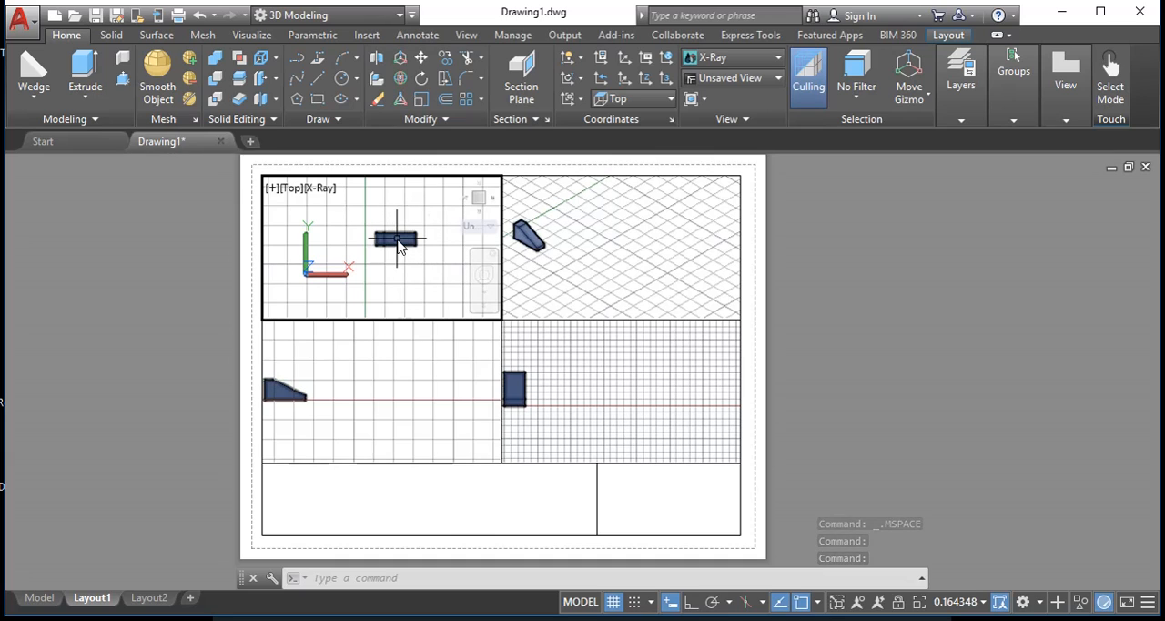
- Erase the solid from within the Top viewport and undo the deletion
{"action": "left_click", "coordinate": [398, 246]}
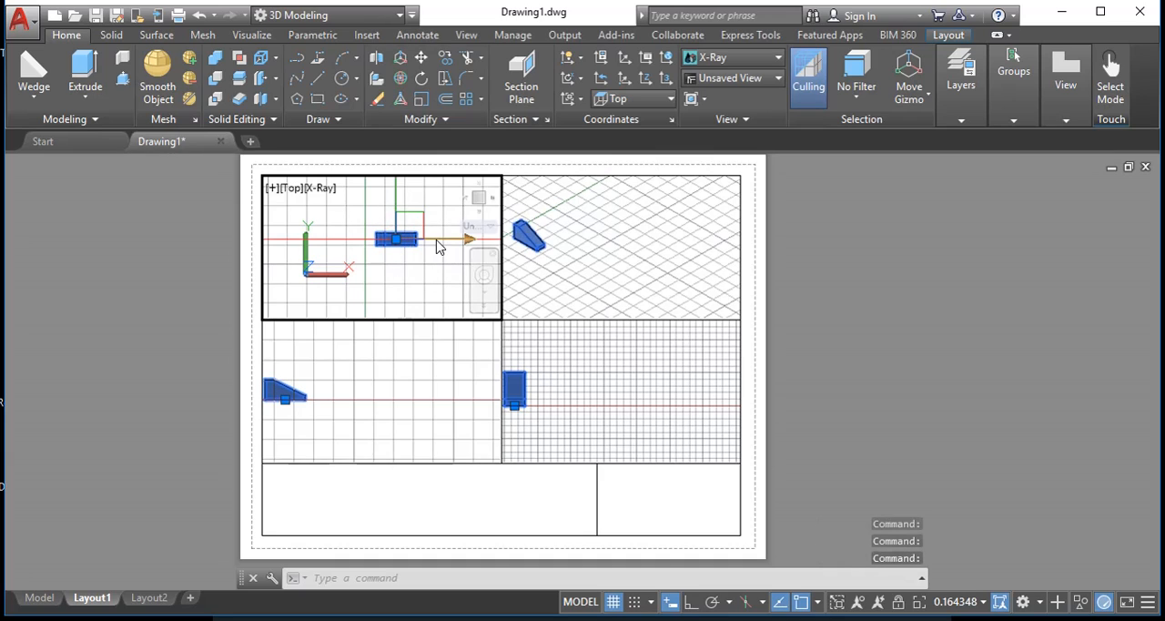
{"action": "key", "text": "Delete"}
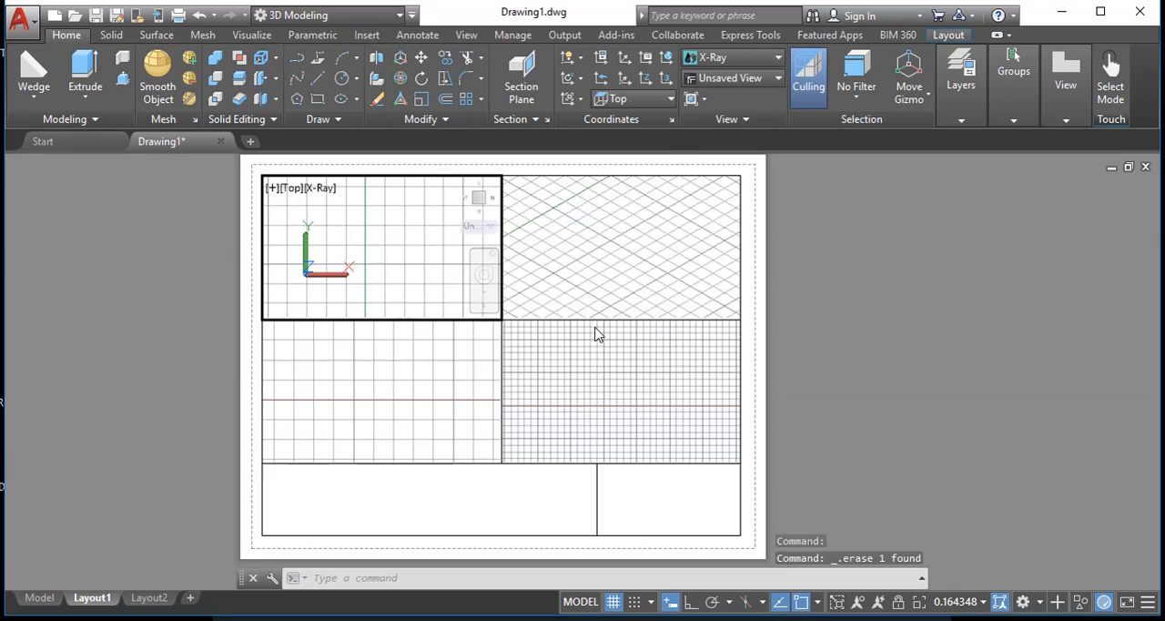
{"action": "key", "text": "ctrl+z"}
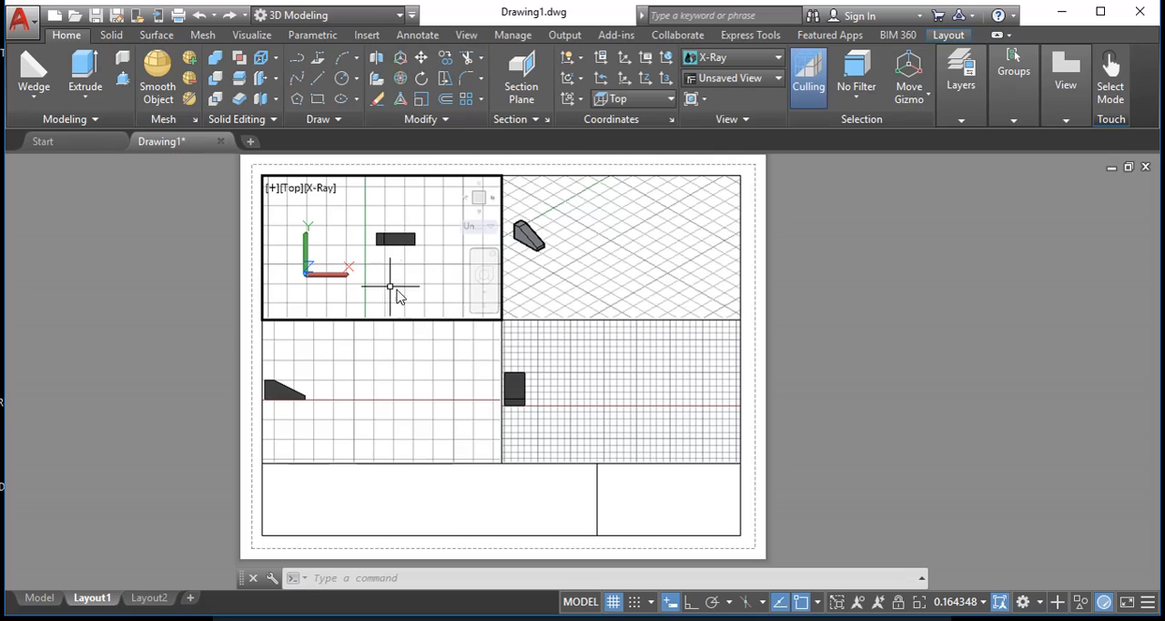
- Return to paper space and examine the layout sheet with its four viewports from close up and as a whole
{"action": "double_click", "coordinate": [170, 287]}
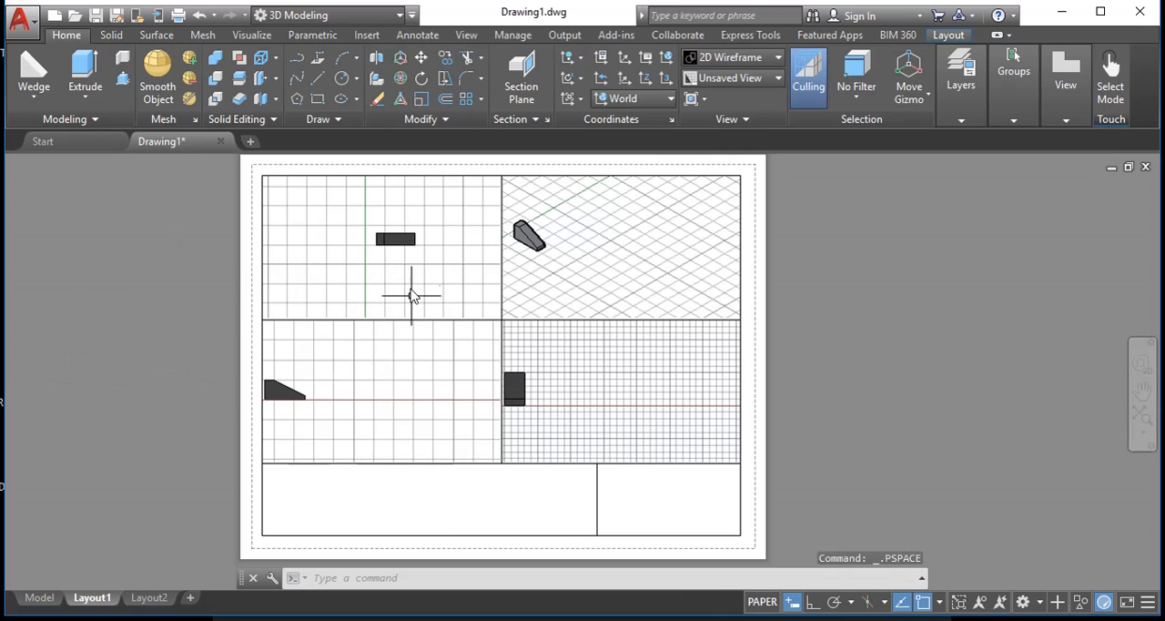
{"action": "scroll", "coordinate": [349, 278], "scroll_direction": "up", "scroll_amount": 5}
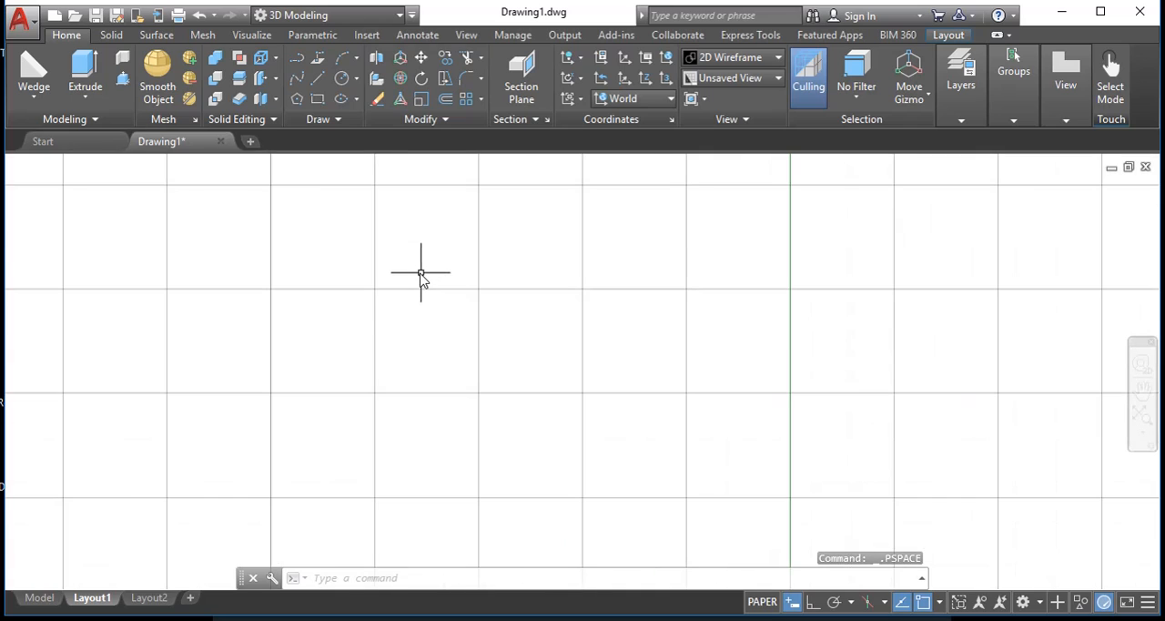
{"action": "scroll", "coordinate": [437, 319], "scroll_direction": "down", "scroll_amount": 7}
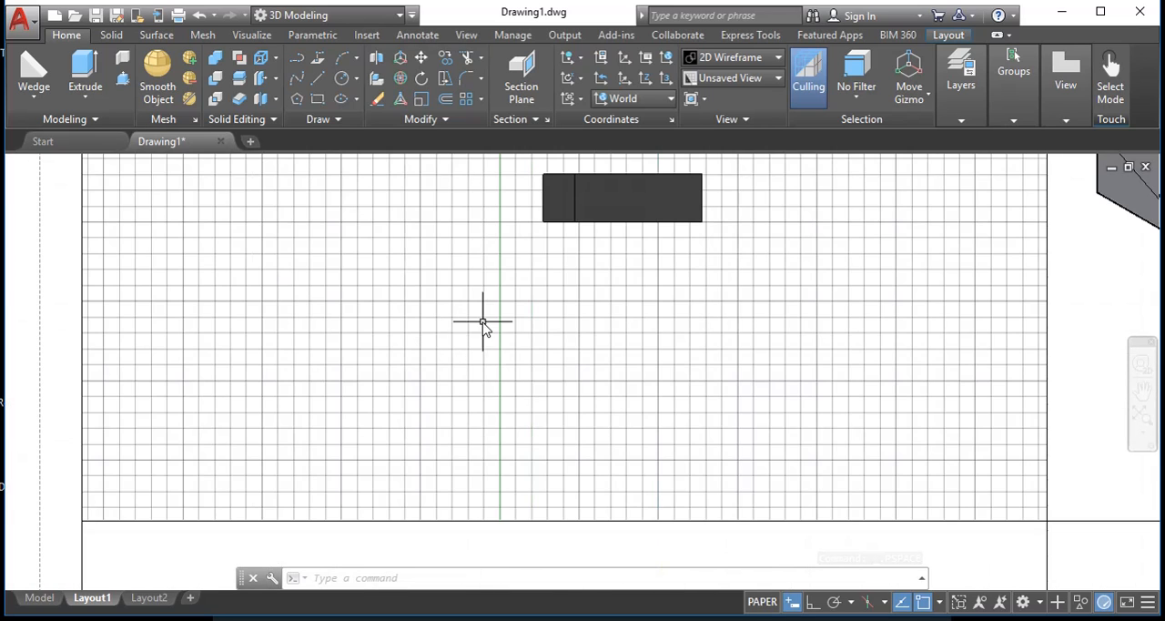
{"action": "scroll", "coordinate": [482, 321], "scroll_direction": "down", "scroll_amount": 4}
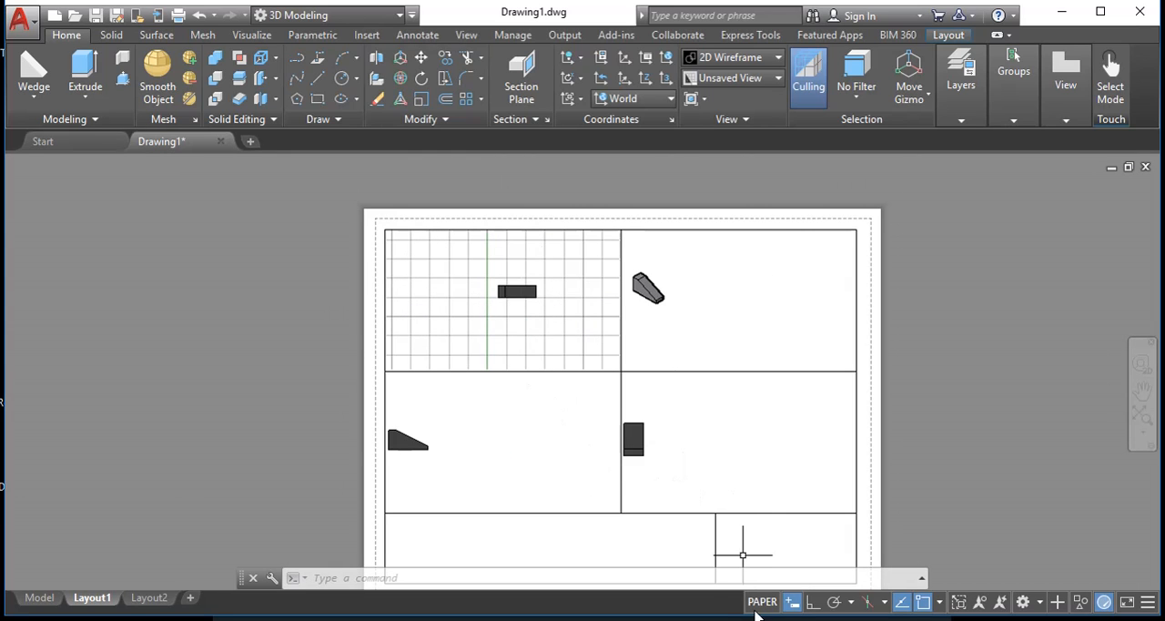
{"action": "middle_click_drag", "start_coordinate": [580, 450], "coordinate": [470, 400]}
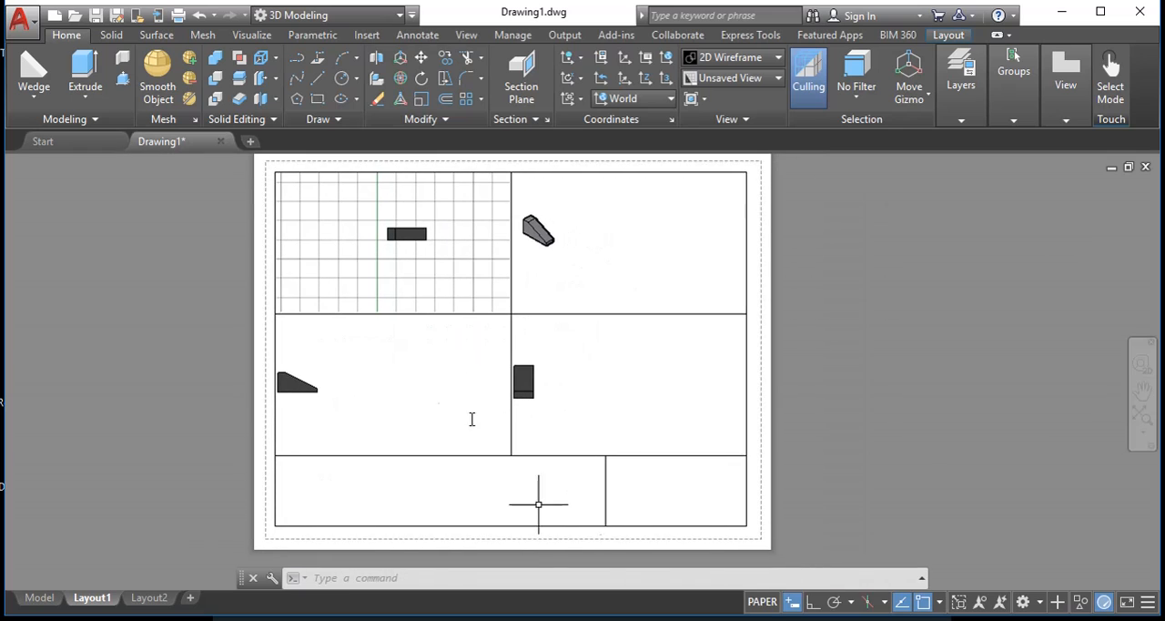
- Examine the solid up close in model space and return to Layout1
{"action": "left_click", "coordinate": [37, 597]}
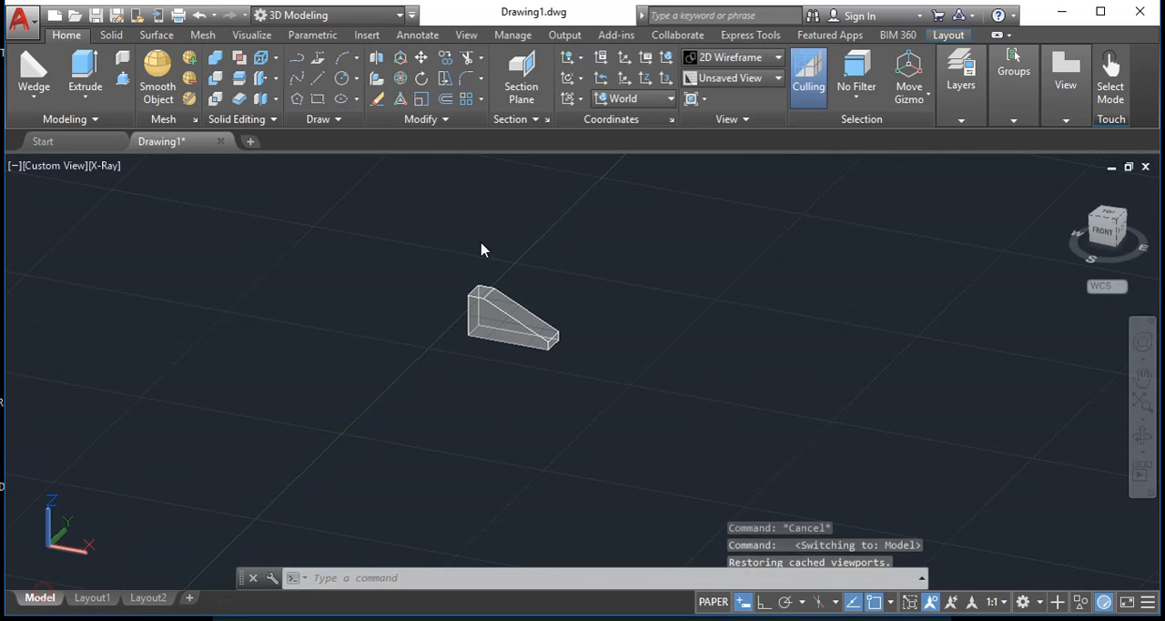
{"action": "left_click", "coordinate": [517, 319]}
{"action": "scroll", "coordinate": [517, 319], "scroll_direction": "up", "scroll_amount": 6}
{"action": "key", "text": "Escape"}
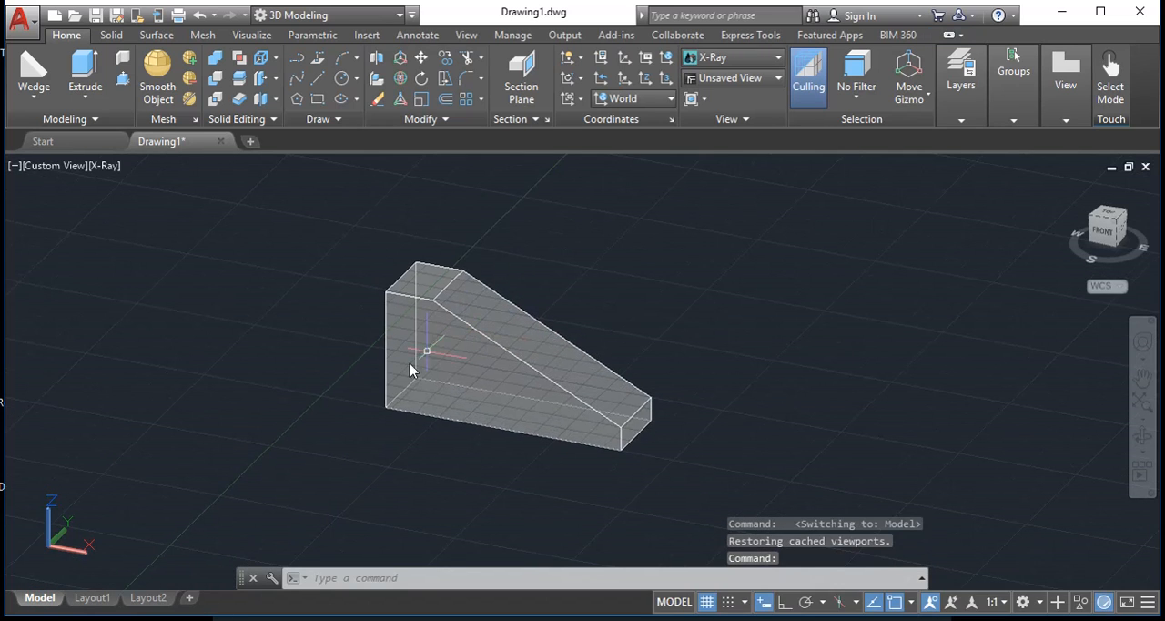
{"action": "left_click", "coordinate": [93, 598]}
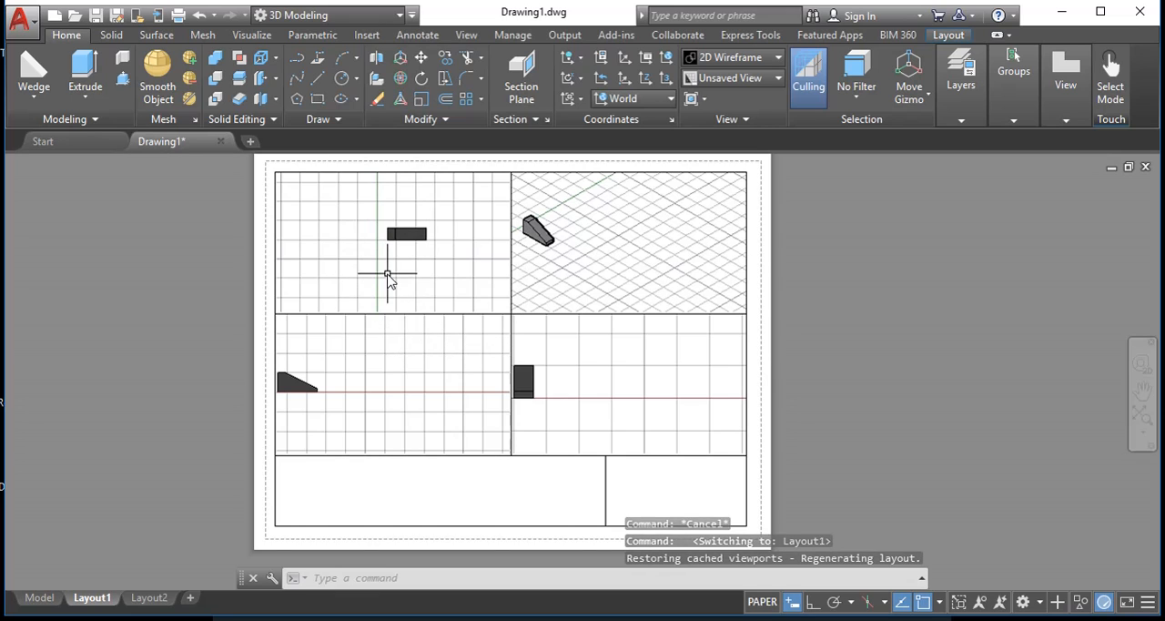
{"action": "left_click", "coordinate": [532, 312]}
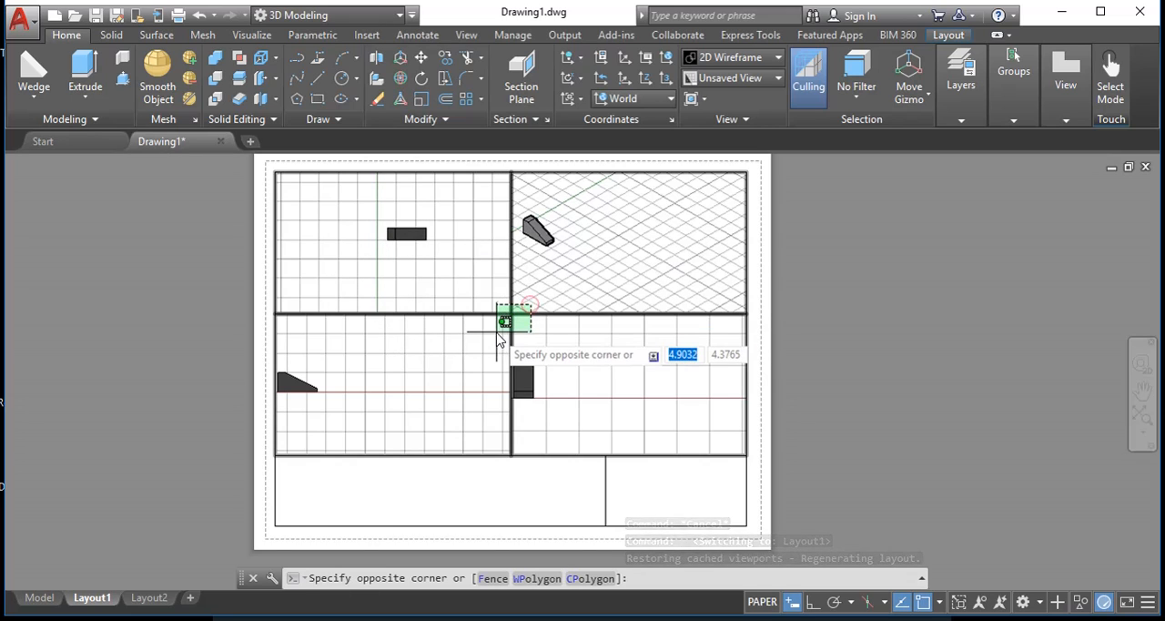
{"action": "left_click", "coordinate": [507, 362]}
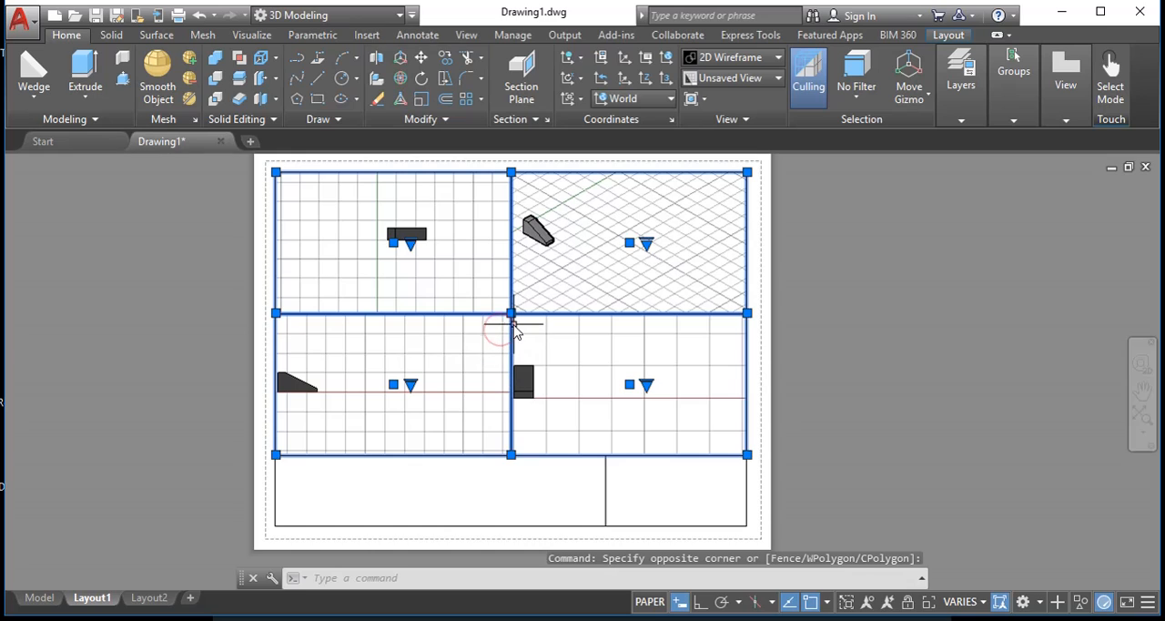
{"action": "key", "text": "Escape"}
{"action": "key", "text": "Escape"}
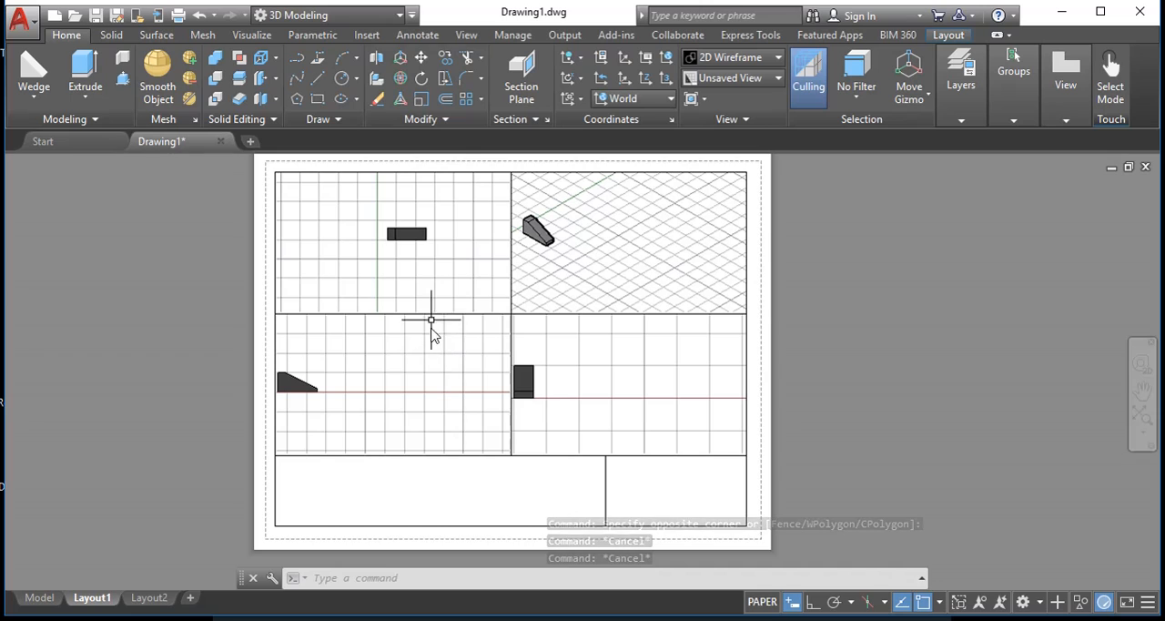
- Stretch the shared centre corner of all four viewports to widen the Top and Front viewports and narrow the other two
{"action": "left_click", "coordinate": [530, 286]}
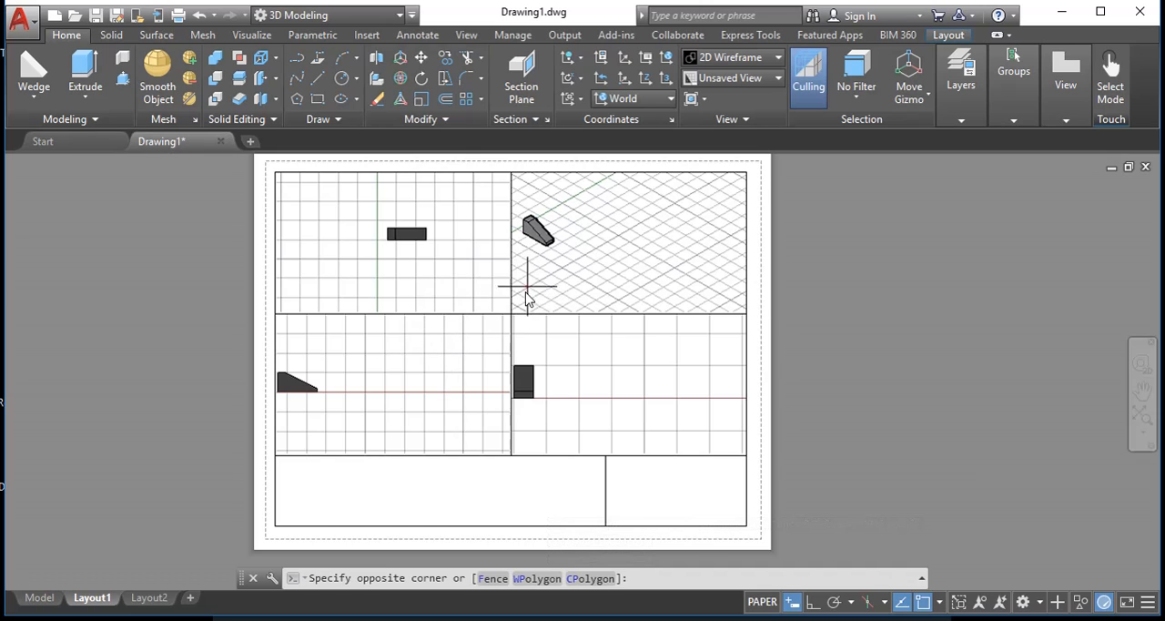
{"action": "left_click", "coordinate": [498, 328]}
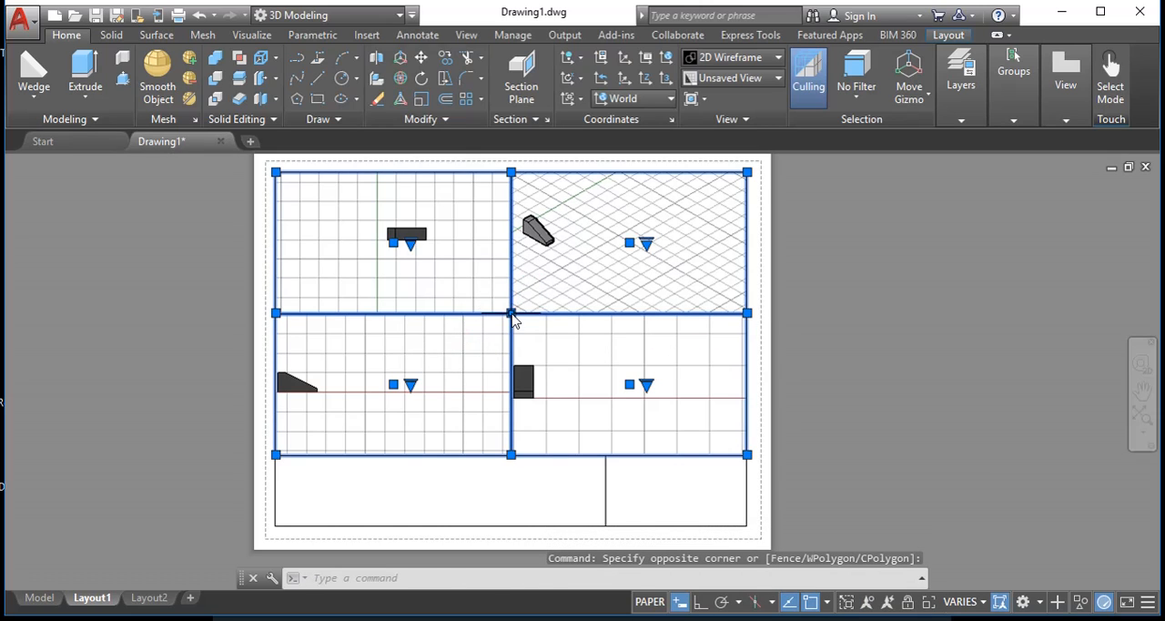
{"action": "left_click", "coordinate": [511, 313]}
{"action": "left_click", "coordinate": [569, 328]}
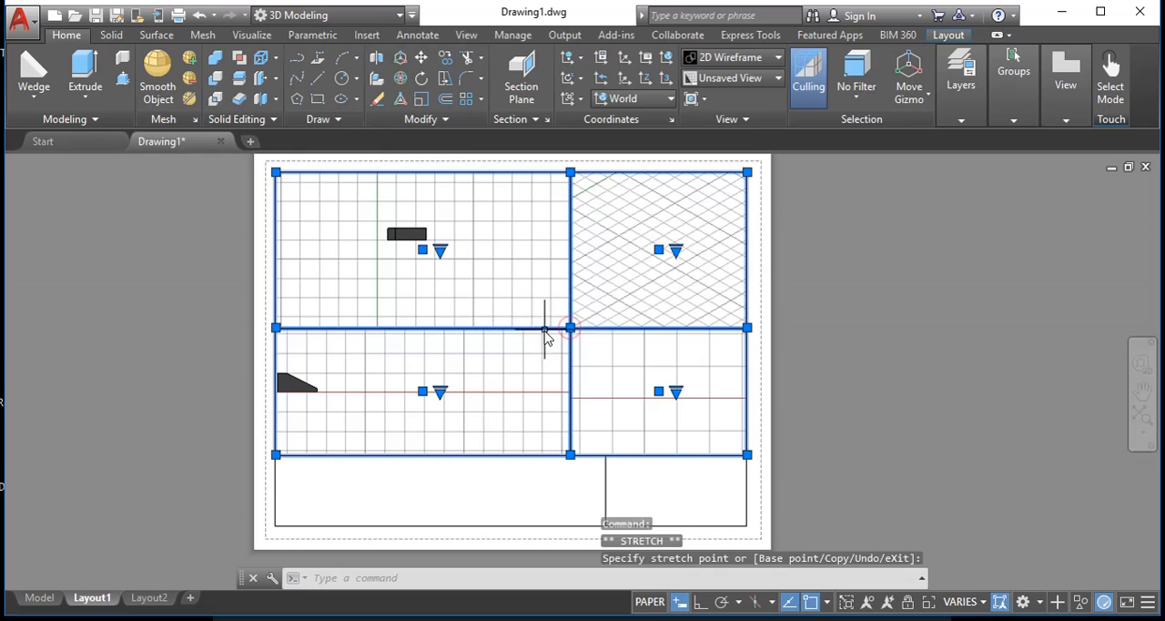
{"action": "left_click", "coordinate": [570, 328]}
{"action": "left_click", "coordinate": [579, 311]}
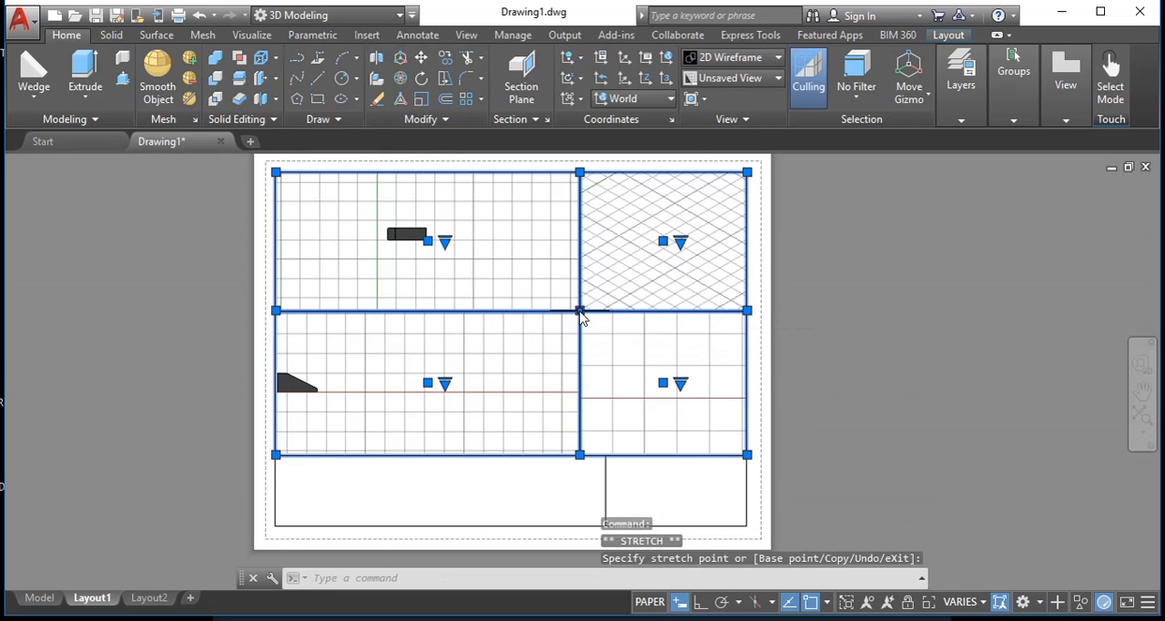
{"action": "key", "text": "Escape"}
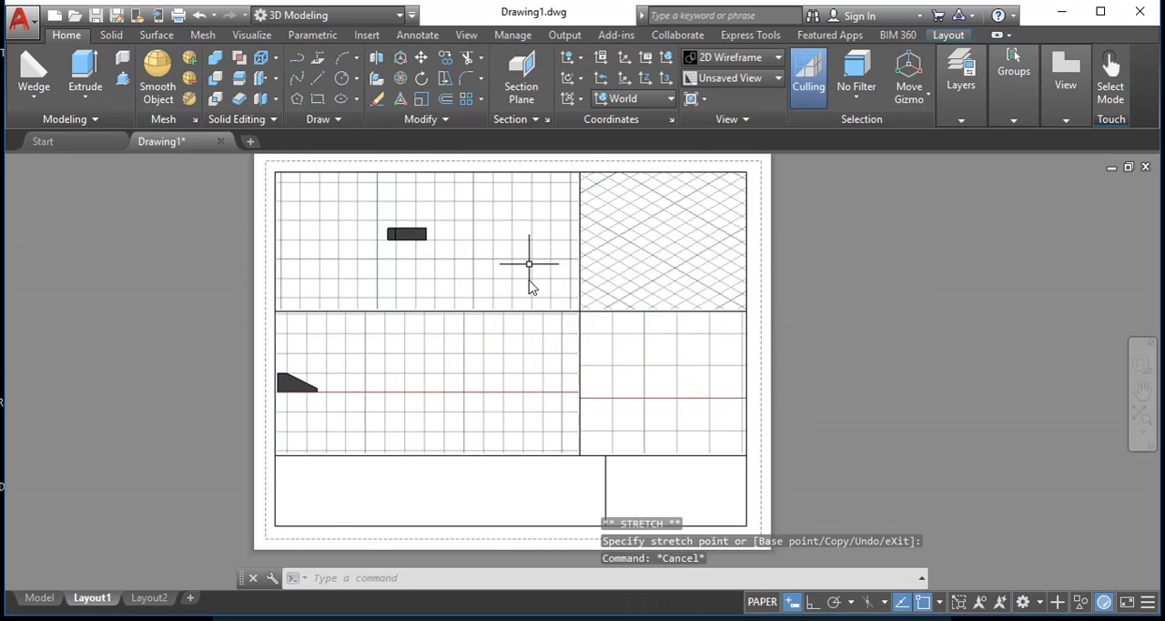
{"action": "key", "text": "Escape"}
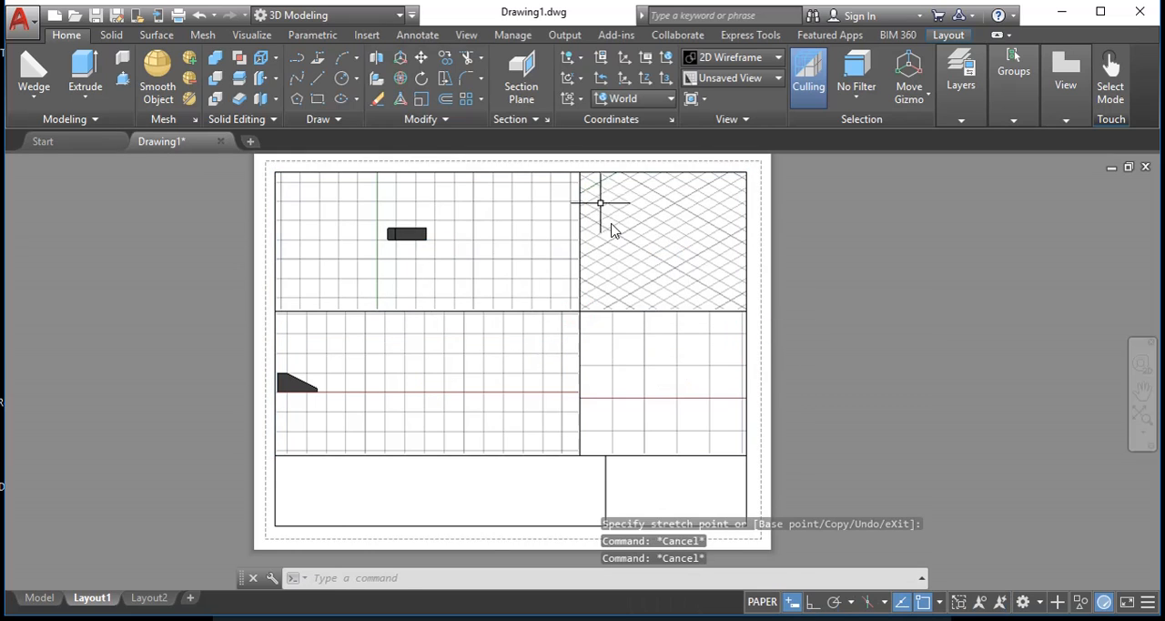
- Scale the Top viewport to 1xp with the Zoom Scale option and centre the solid in it
{"action": "double_click", "coordinate": [422, 255]}
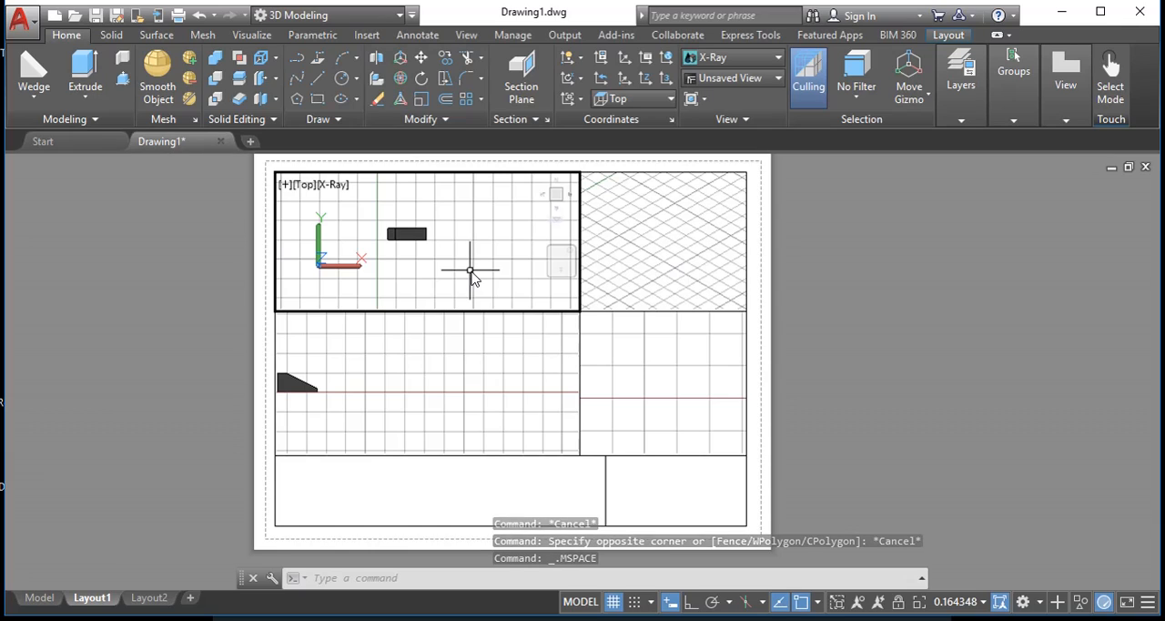
{"action": "type", "text": "z"}
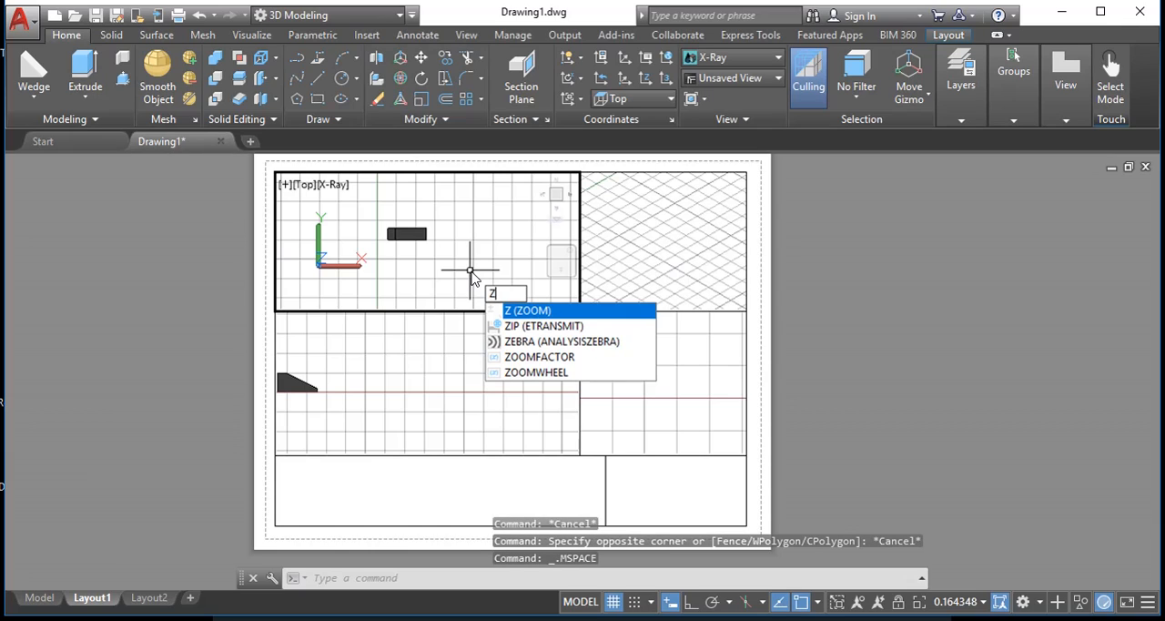
{"action": "key", "text": "Return"}
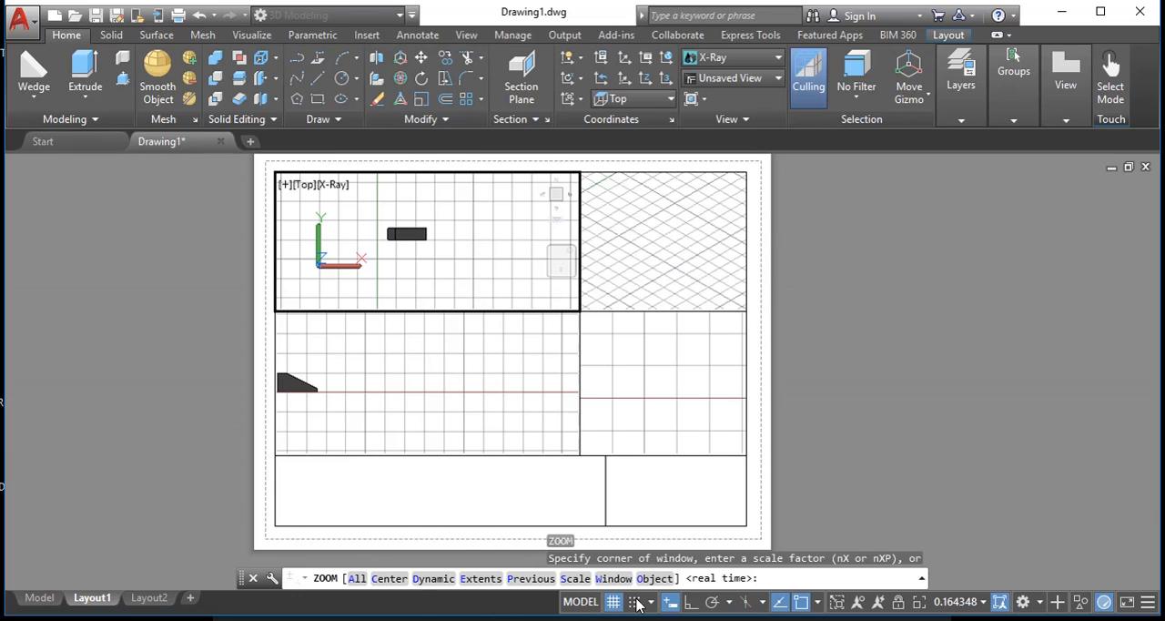
{"action": "left_click", "coordinate": [570, 578]}
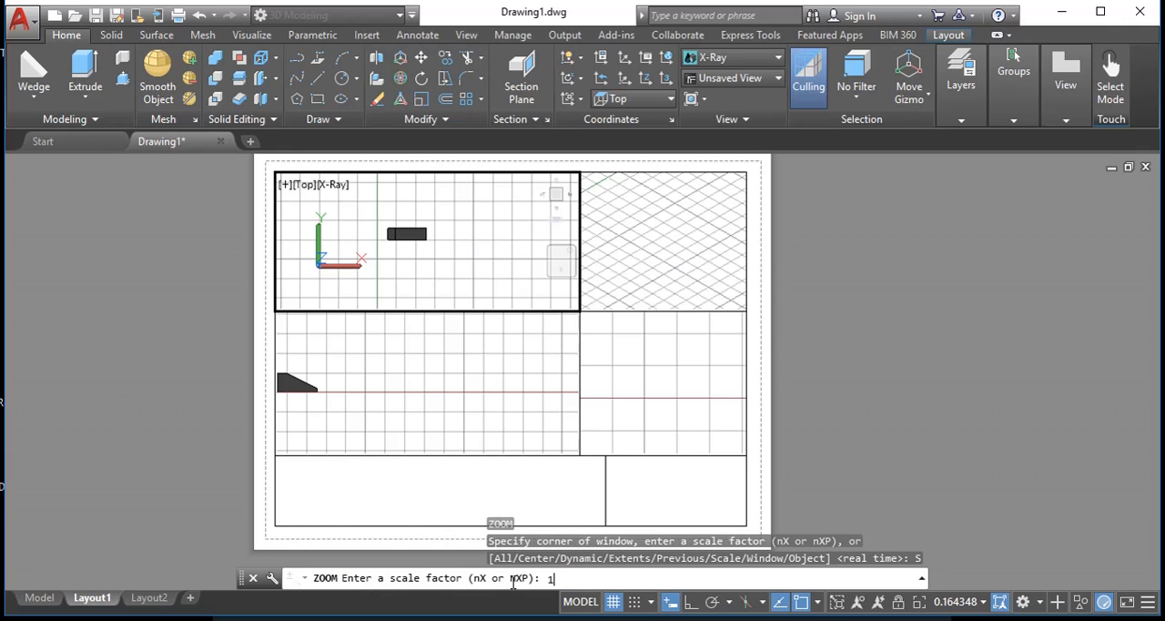
{"action": "key", "text": "Return"}
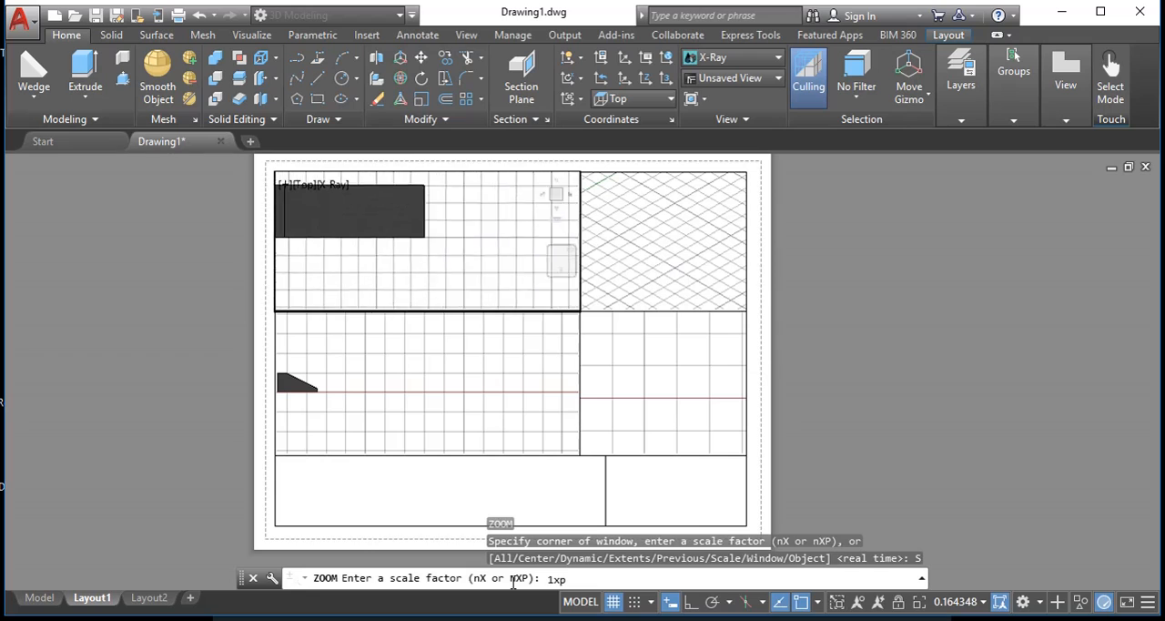
{"action": "middle_click_drag", "start_coordinate": [371, 214], "coordinate": [472, 244]}
{"action": "key", "text": "Escape"}
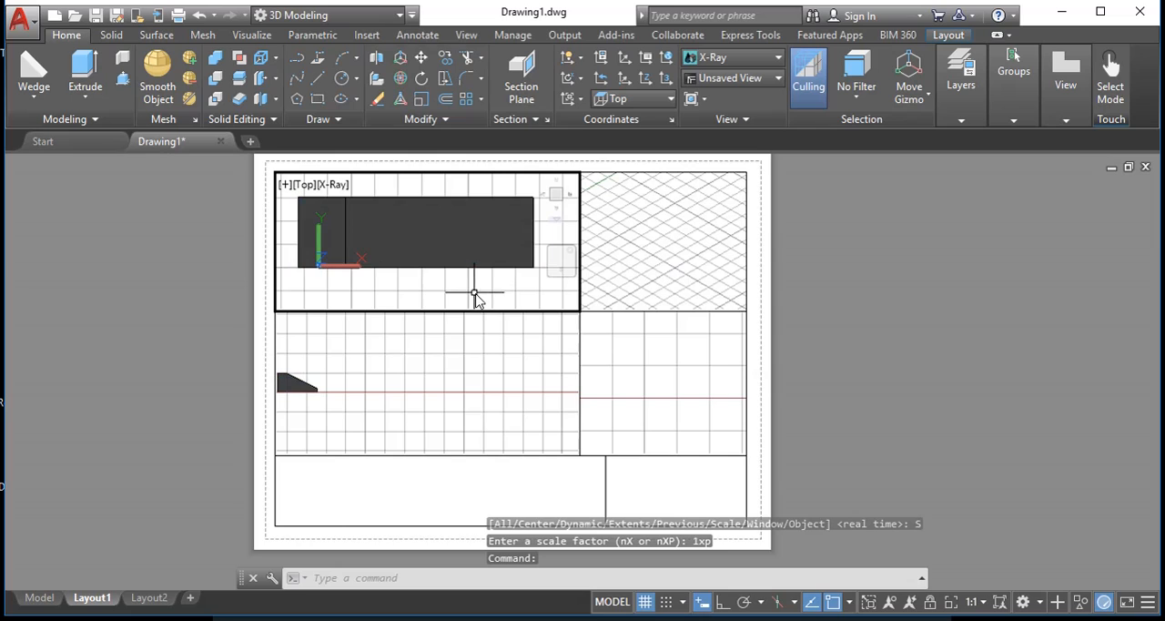
- Scale the Front viewport to 1xp with the Zoom Scale option and pan the solid into line below the Top view
{"action": "left_click", "coordinate": [439, 397]}
{"action": "middle_click_drag", "start_coordinate": [440, 398], "coordinate": [507, 403]}
{"action": "key", "text": "Return"}
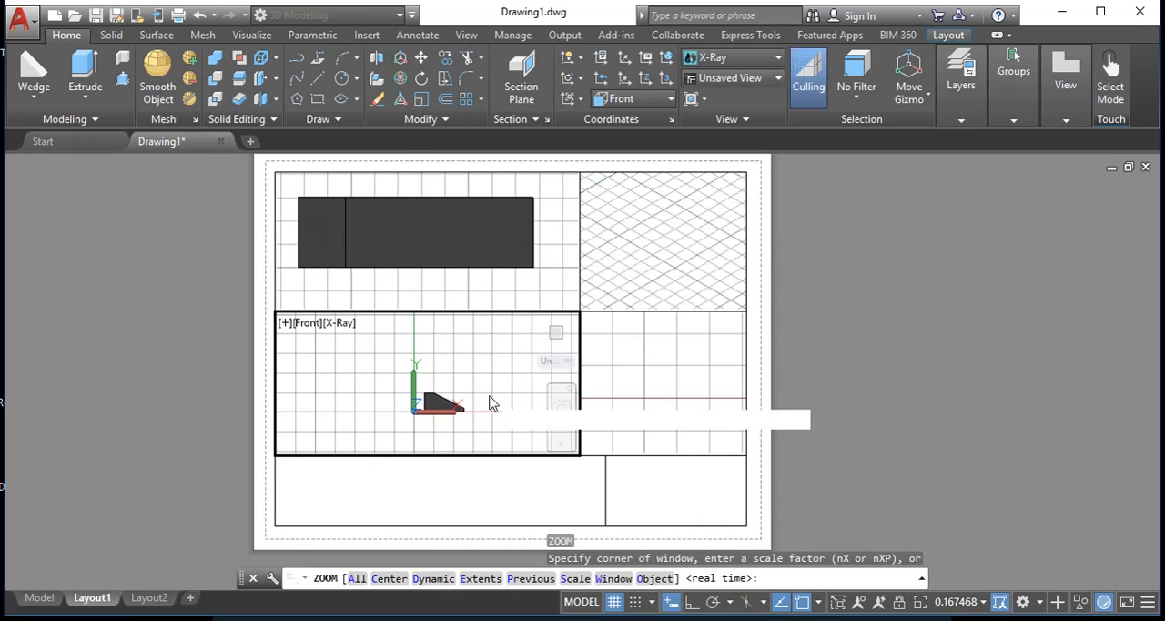
{"action": "type", "text": "s"}
{"action": "key", "text": "Return"}
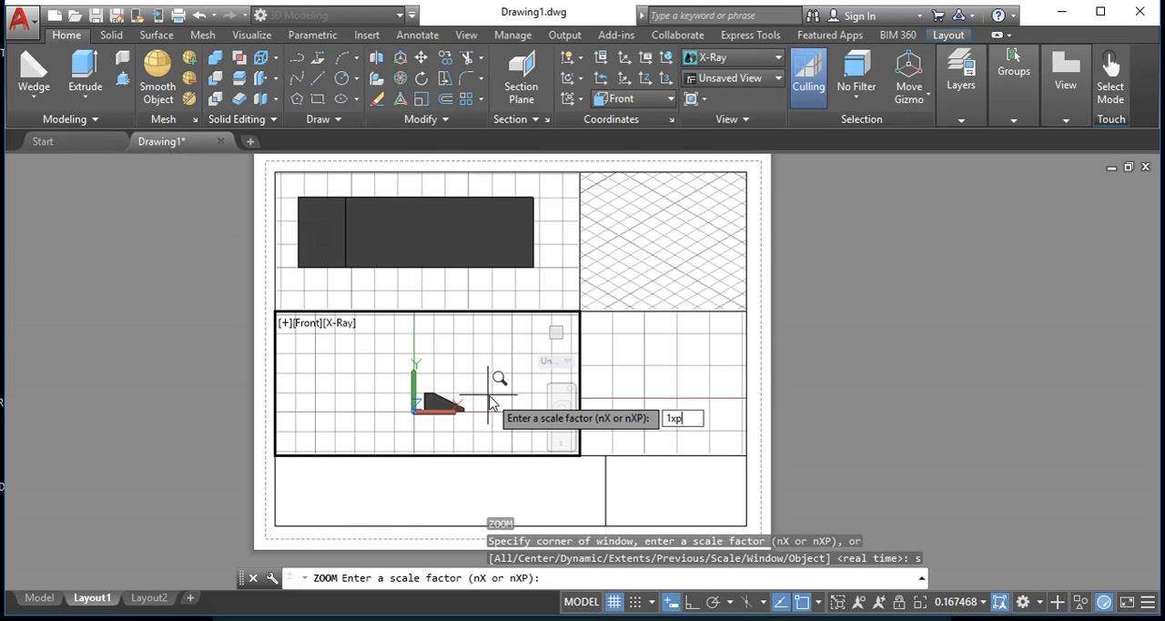
{"action": "type", "text": "1xp"}
{"action": "key", "text": "Return"}
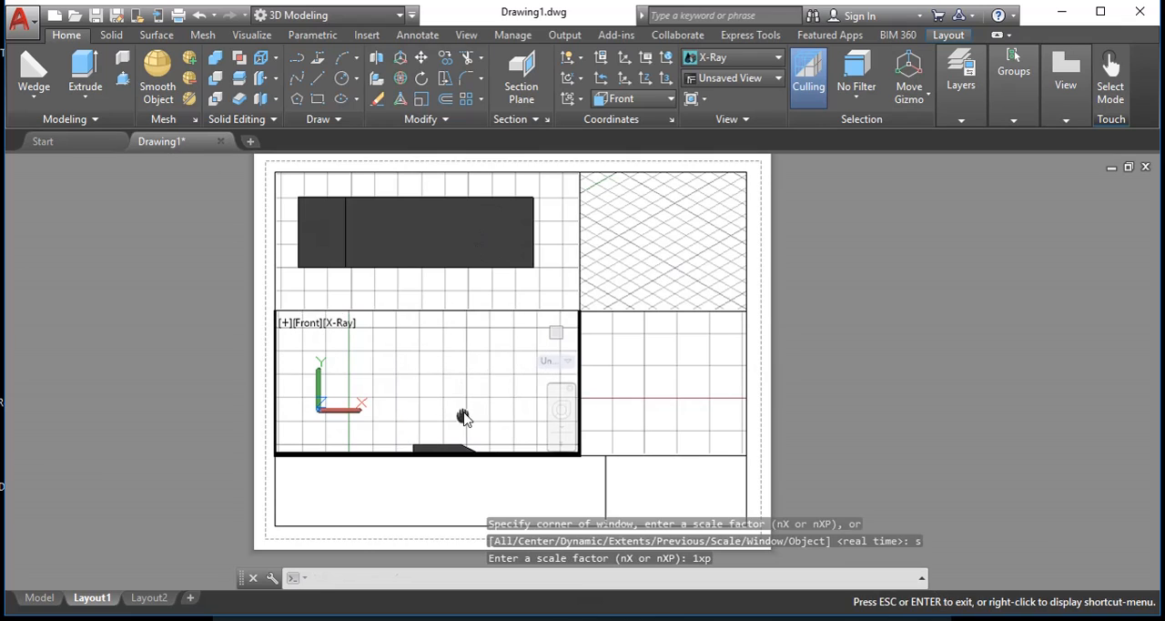
{"action": "middle_click_drag", "start_coordinate": [464, 417], "coordinate": [434, 383]}
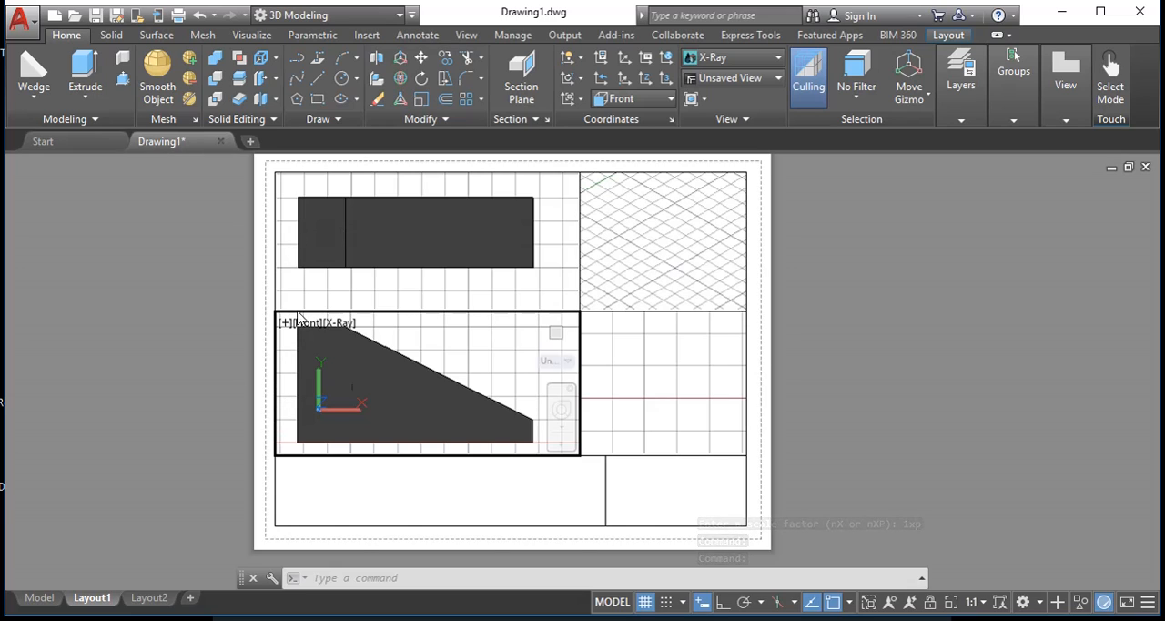
- Activate the Right viewport and bring the whole solid into view with the Zoom All option
{"action": "left_click", "coordinate": [673, 384]}
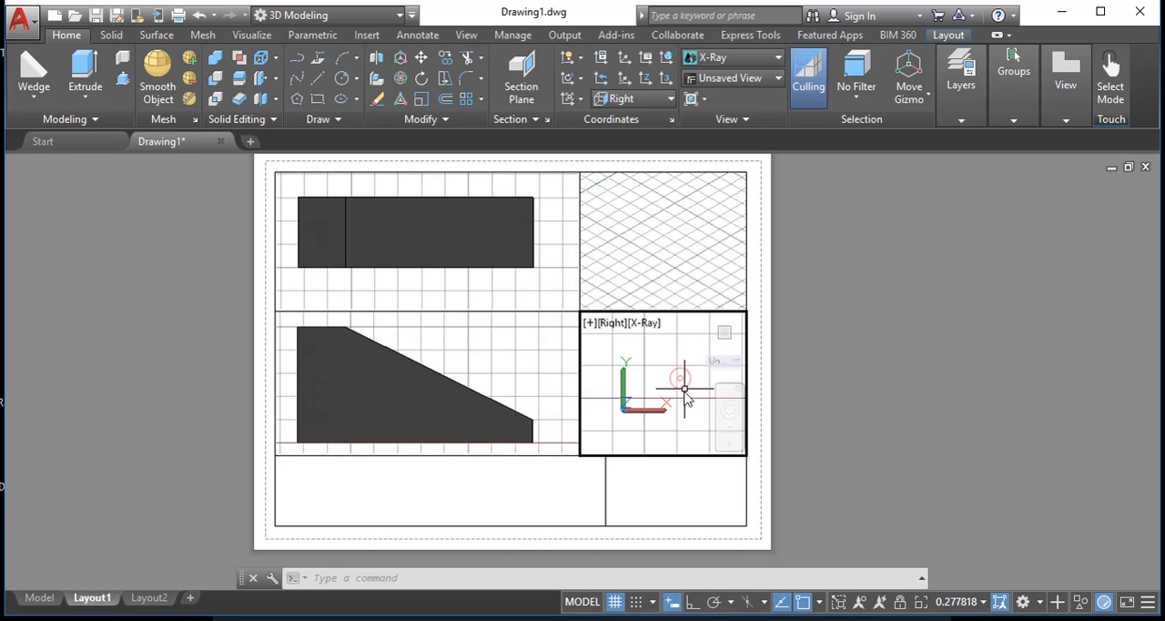
{"action": "scroll", "coordinate": [684, 388], "scroll_direction": "down", "scroll_amount": 4}
{"action": "middle_click_drag", "start_coordinate": [665, 385], "coordinate": [669, 360]}
{"action": "scroll", "coordinate": [656, 414], "scroll_direction": "up", "scroll_amount": 2}
{"action": "type", "text": "z"}
{"action": "key", "text": "Return"}
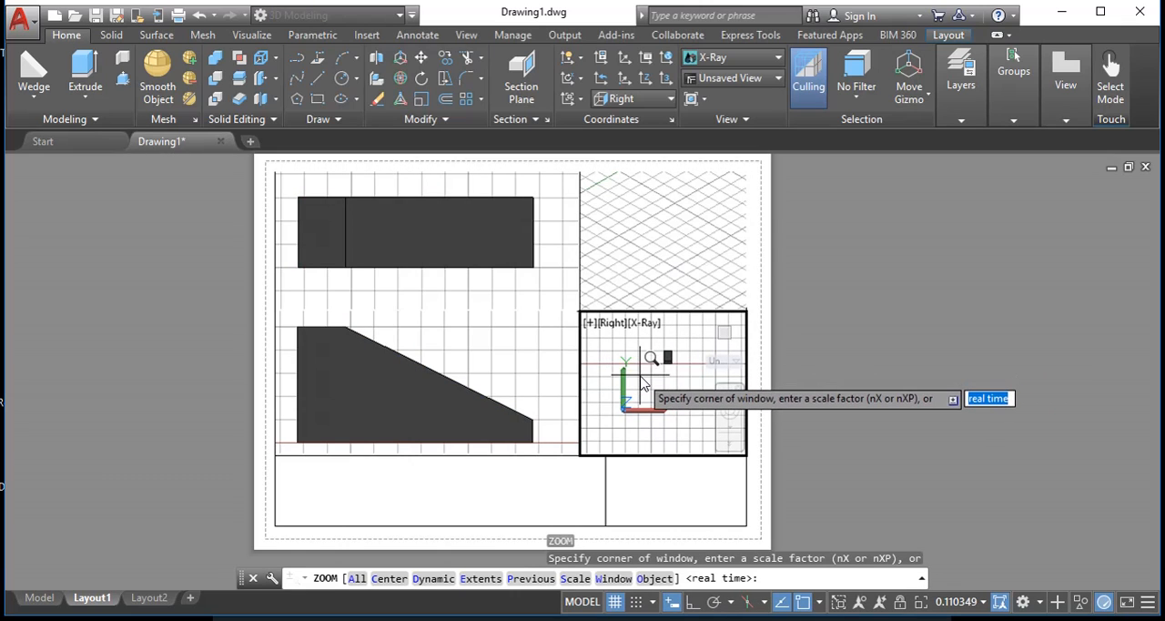
{"action": "type", "text": "a"}
{"action": "key", "text": "Return"}
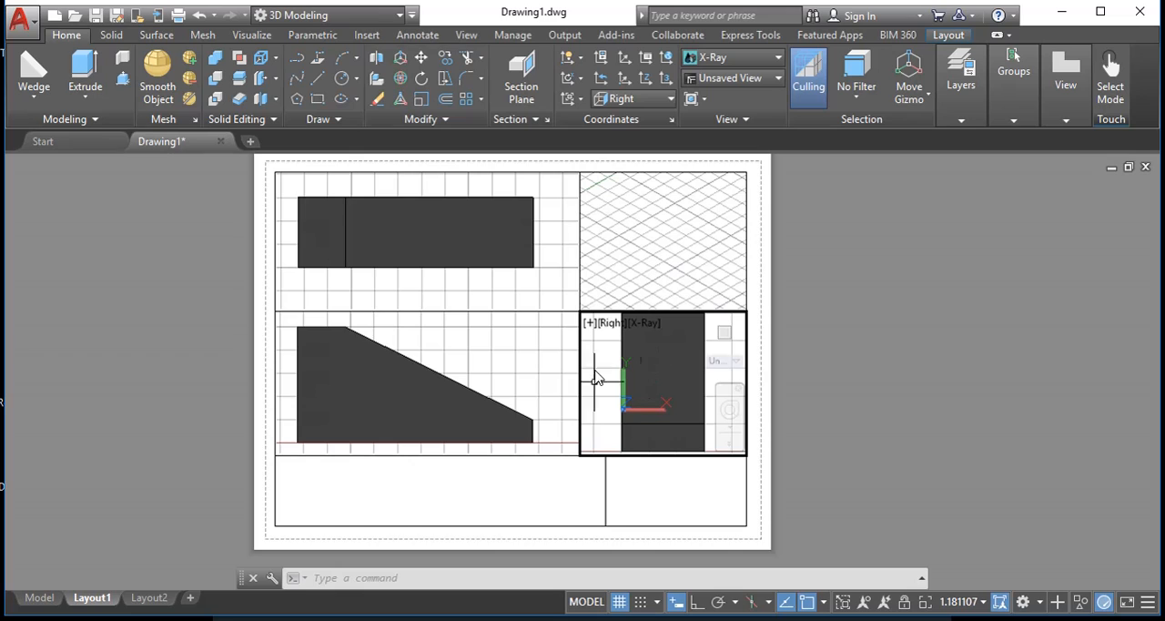
- Scale the Right viewport to 1xp with the Zoom Scale option and pan the solid level with the Front view
{"action": "mouse_move", "coordinate": [666, 398]}
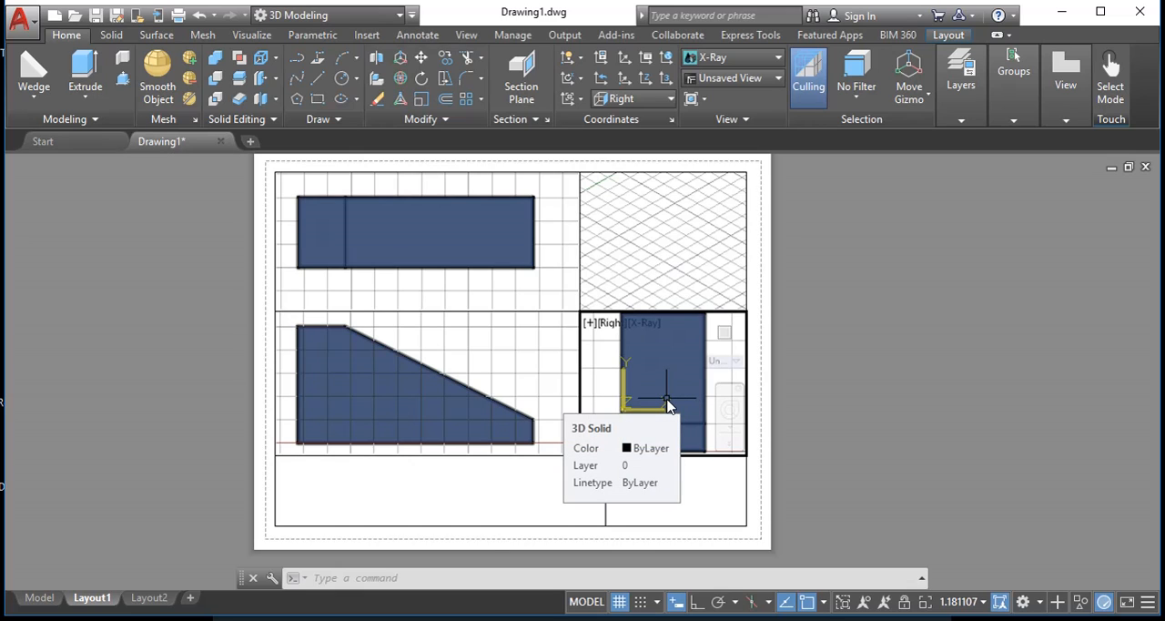
{"action": "scroll", "coordinate": [667, 404], "scroll_direction": "down", "scroll_amount": 4}
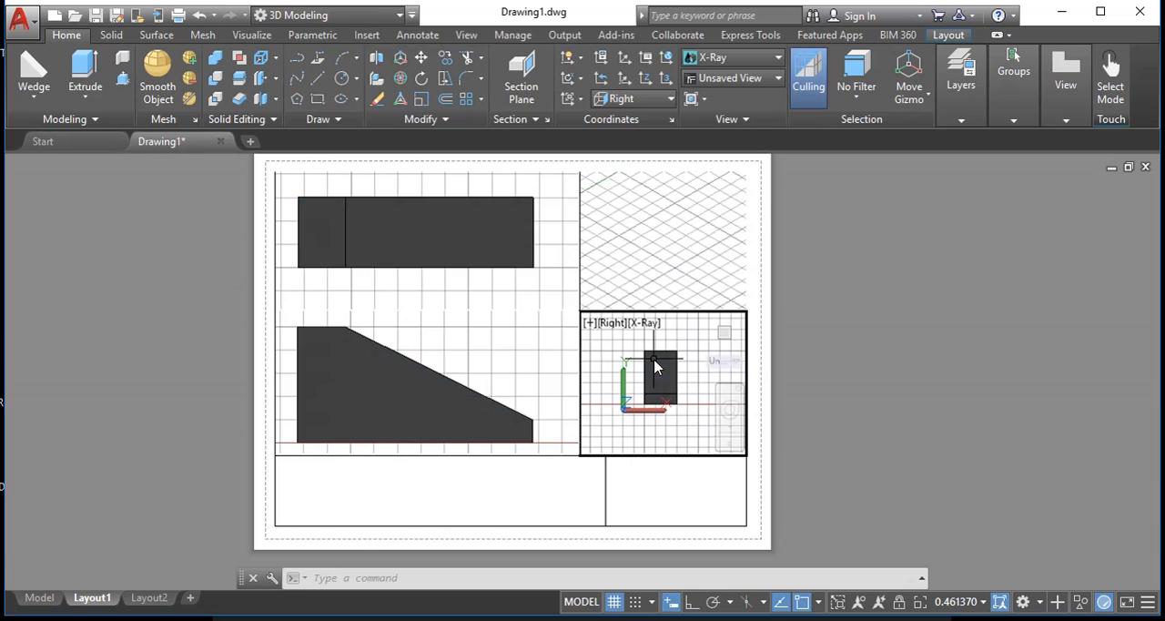
{"action": "type", "text": "Z"}
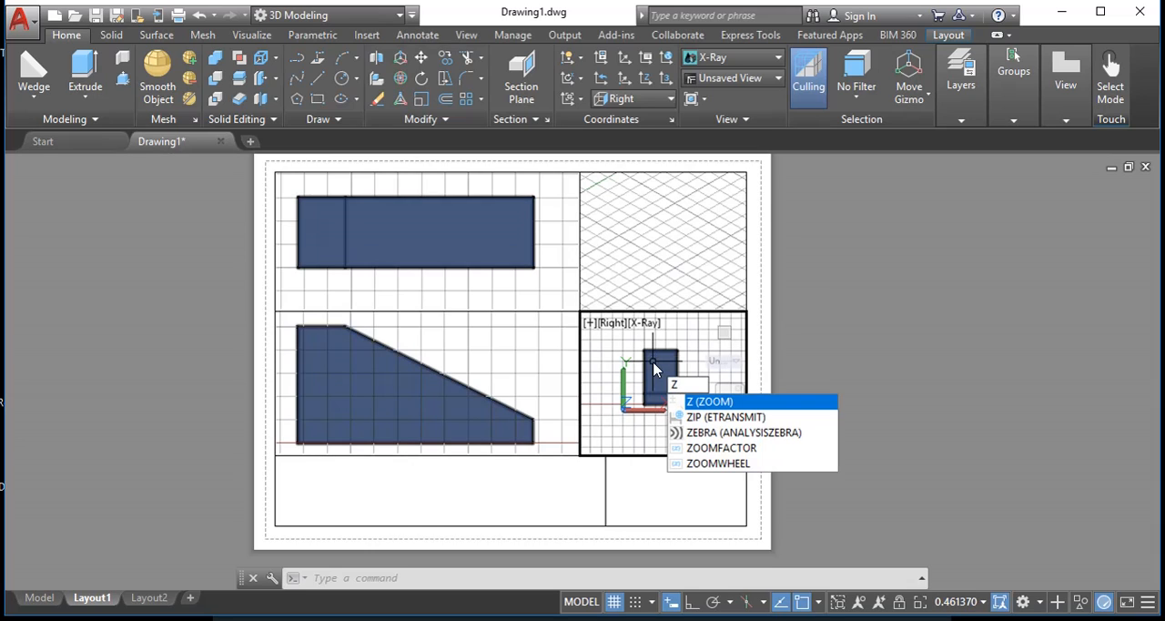
{"action": "key", "text": "Return"}
{"action": "type", "text": "s"}
{"action": "key", "text": "Return"}
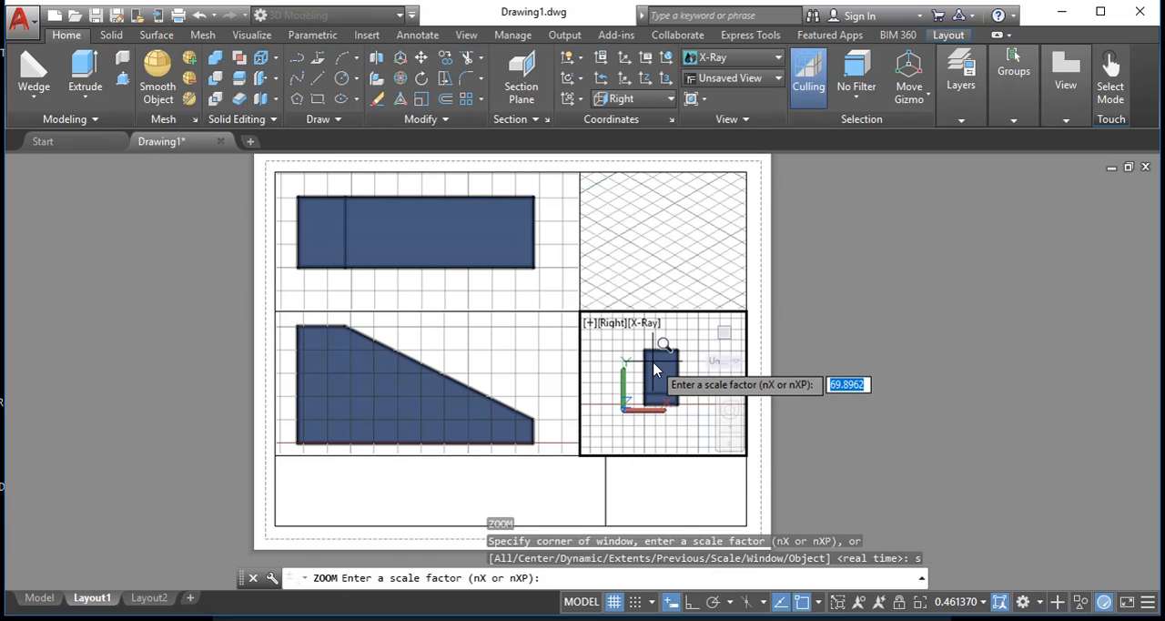
{"action": "type", "text": "1xp"}
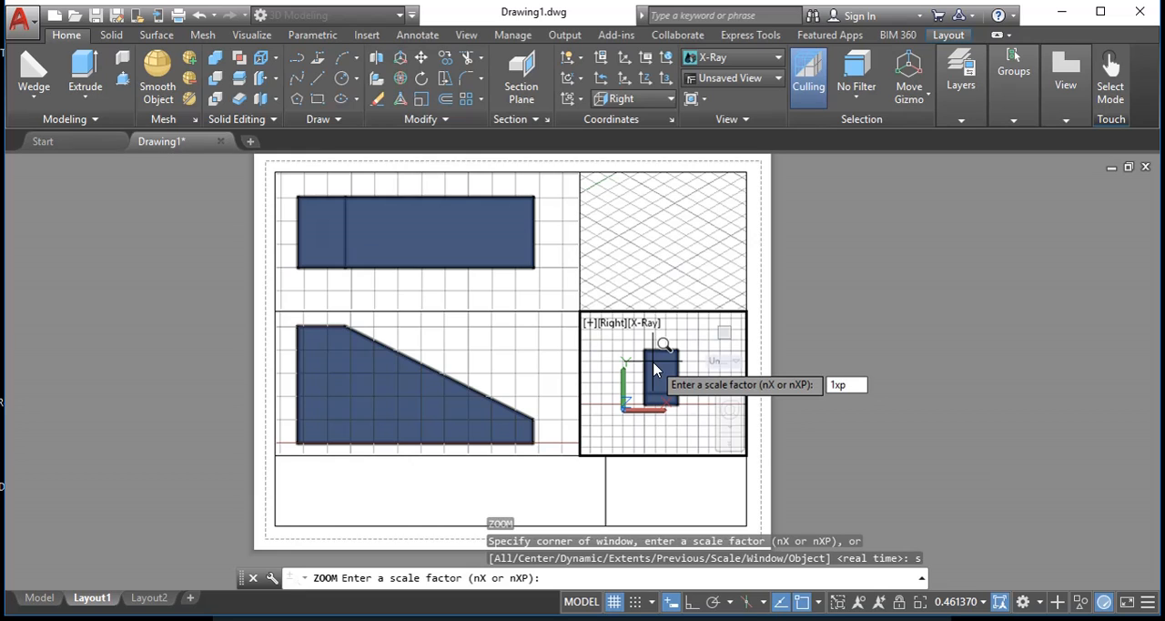
{"action": "key", "text": "Return"}
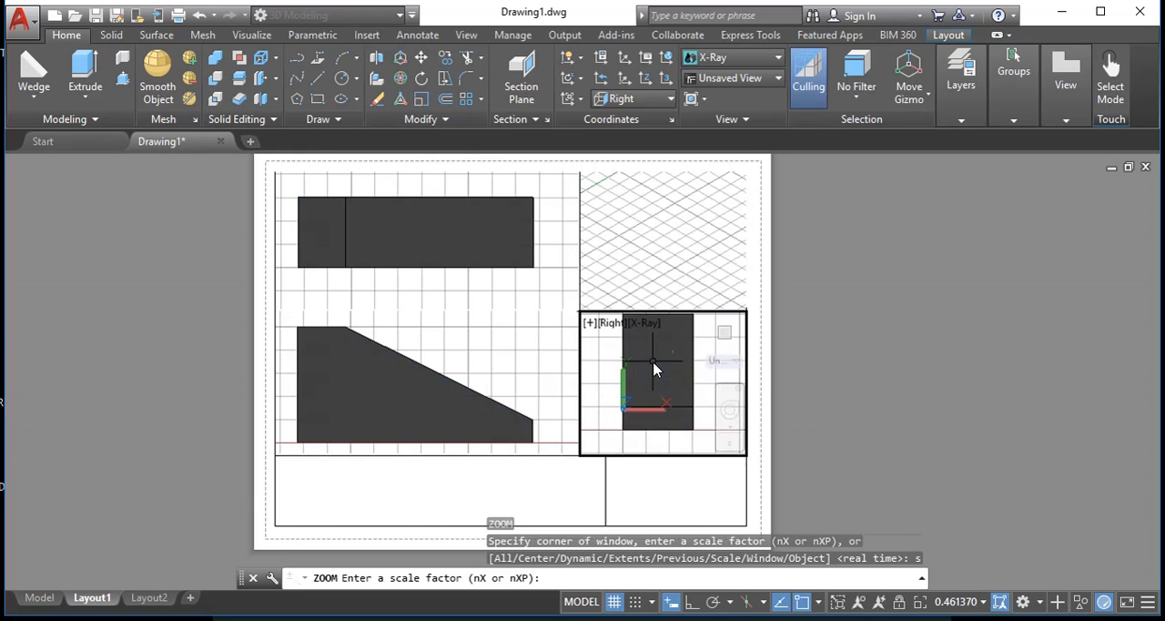
{"action": "middle_click_drag", "start_coordinate": [652, 388], "coordinate": [652, 398]}
{"action": "key", "text": "Escape"}
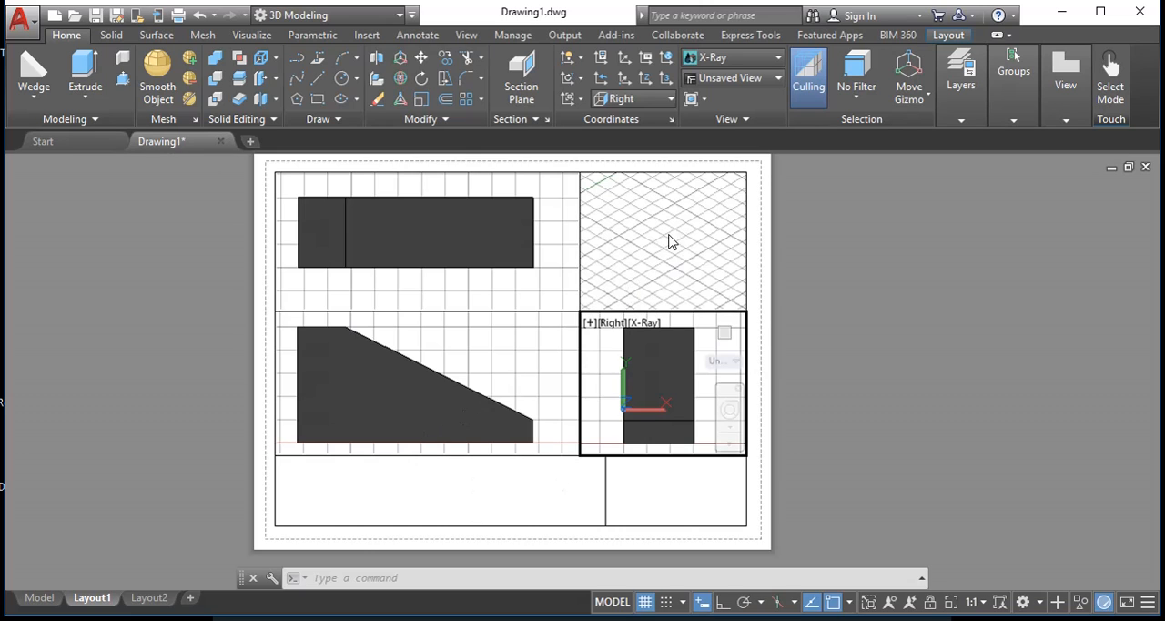
- Activate the SE Isometric viewport and enlarge the solid so that it nearly fills the frame
{"action": "left_click", "coordinate": [646, 261]}
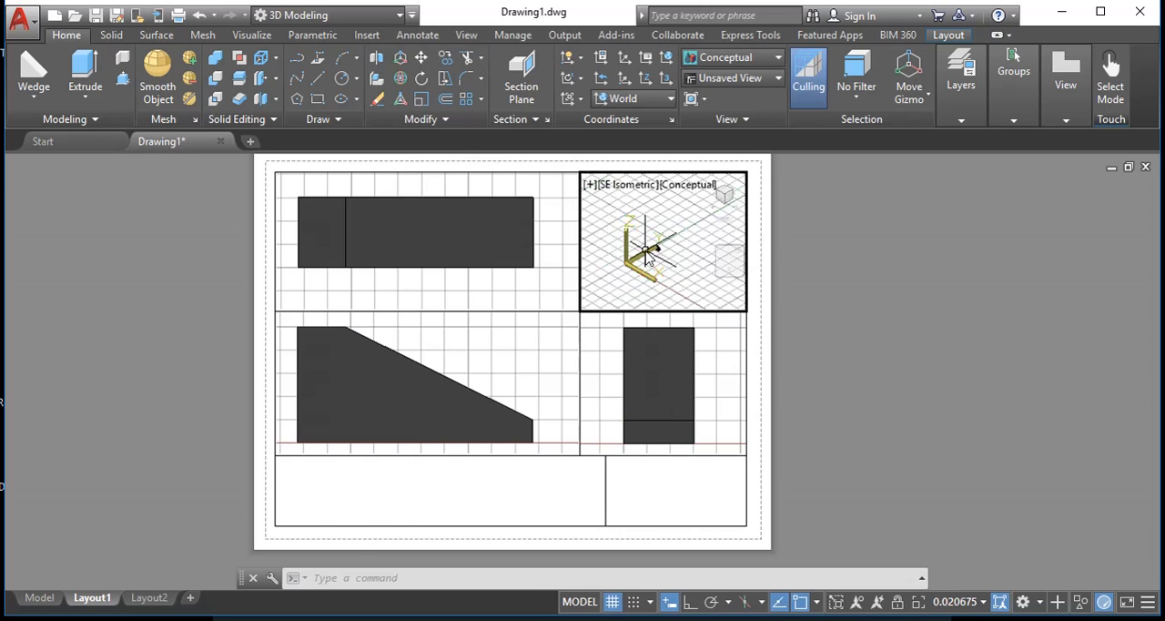
{"action": "scroll", "coordinate": [645, 251], "scroll_direction": "up", "scroll_amount": 5}
{"action": "middle_click_drag", "start_coordinate": [711, 245], "coordinate": [666, 257]}
{"action": "scroll", "coordinate": [661, 260], "scroll_direction": "up", "scroll_amount": 3}
{"action": "scroll", "coordinate": [673, 282], "scroll_direction": "up", "scroll_amount": 2}
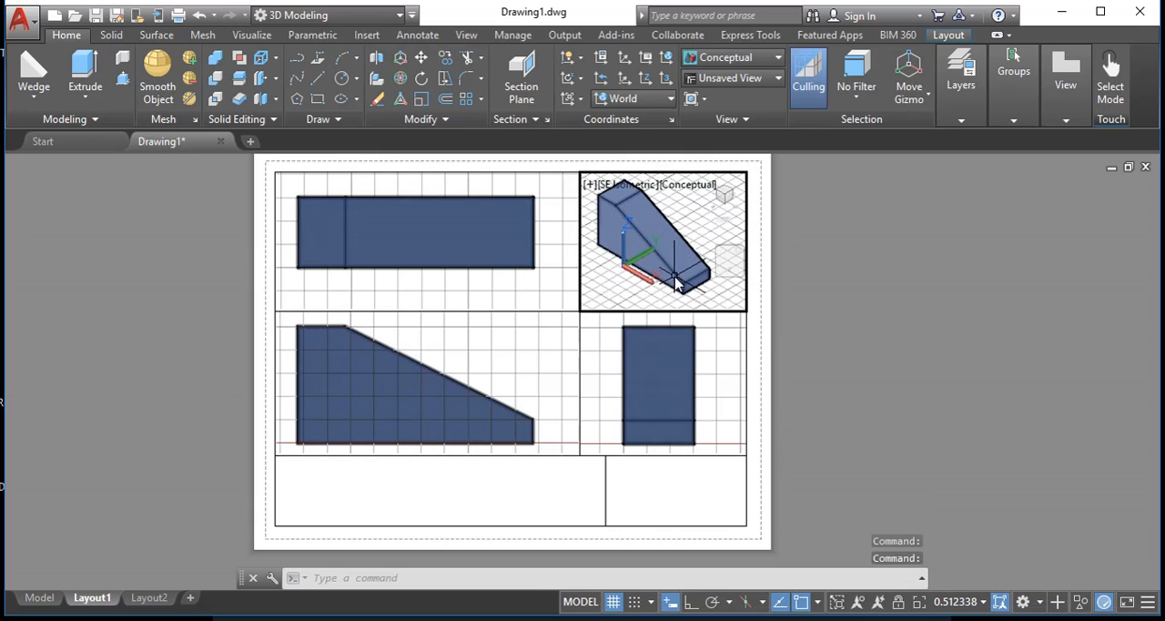
{"action": "scroll", "coordinate": [638, 291], "scroll_direction": "up", "scroll_amount": 1}
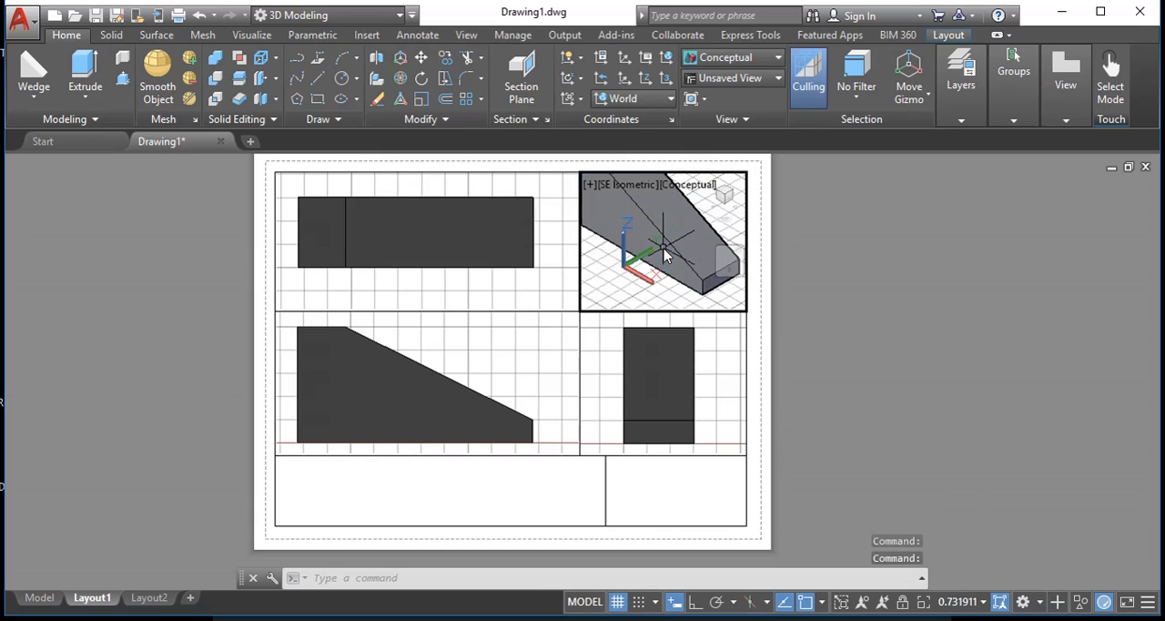
{"action": "middle_click_drag", "start_coordinate": [664, 252], "coordinate": [668, 279]}
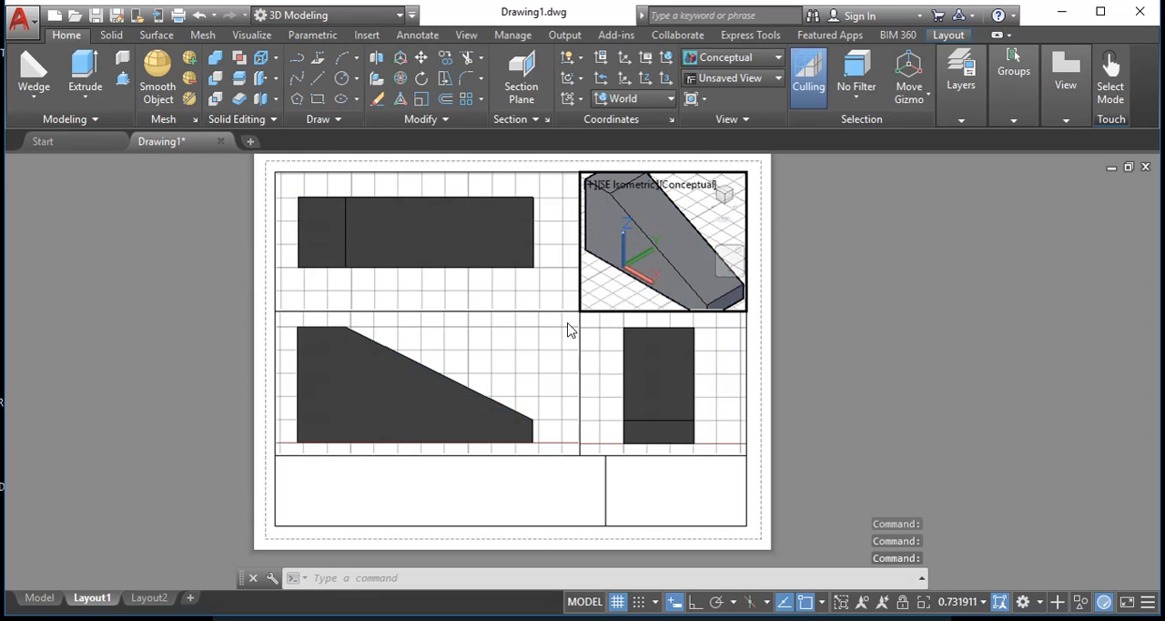
- Return to paper space and stretch the viewports' shared centre corner to widen the Isometric and Right viewports and make the Isometric one taller
{"action": "double_click", "coordinate": [853, 366]}
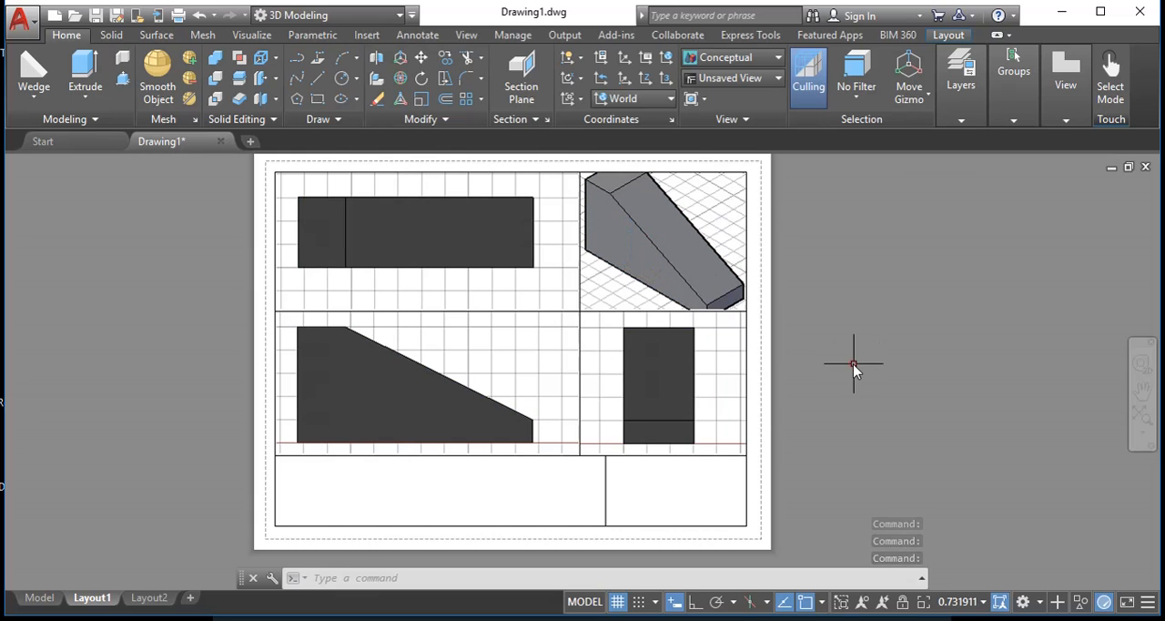
{"action": "left_click", "coordinate": [596, 303]}
{"action": "left_click", "coordinate": [564, 337]}
{"action": "left_click", "coordinate": [580, 311]}
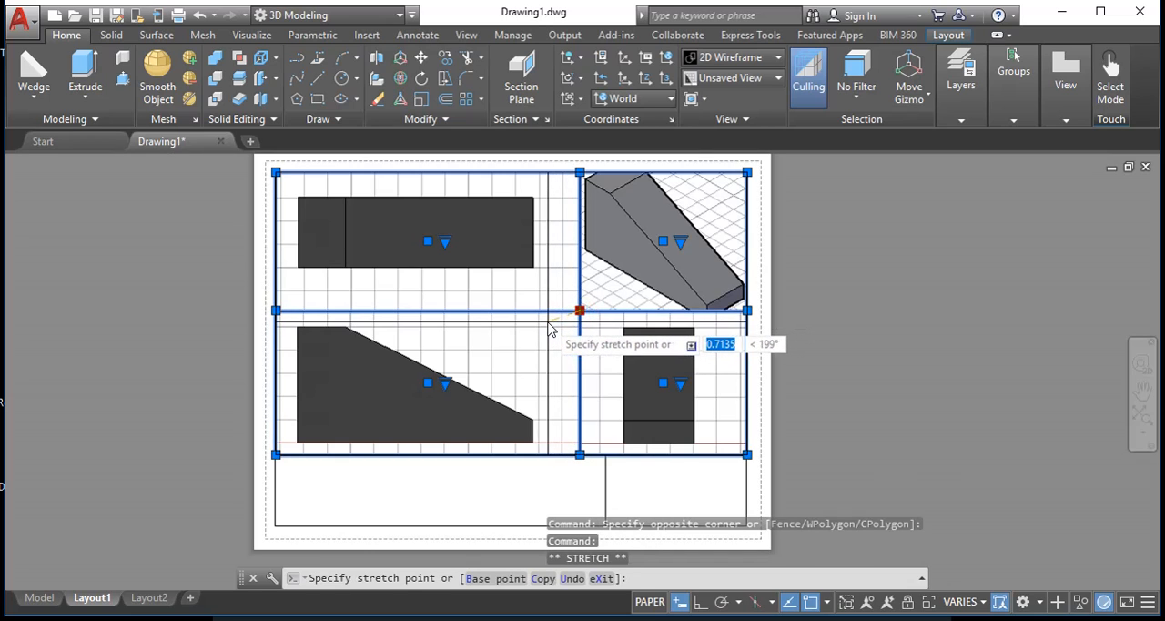
{"action": "left_click", "coordinate": [547, 321]}
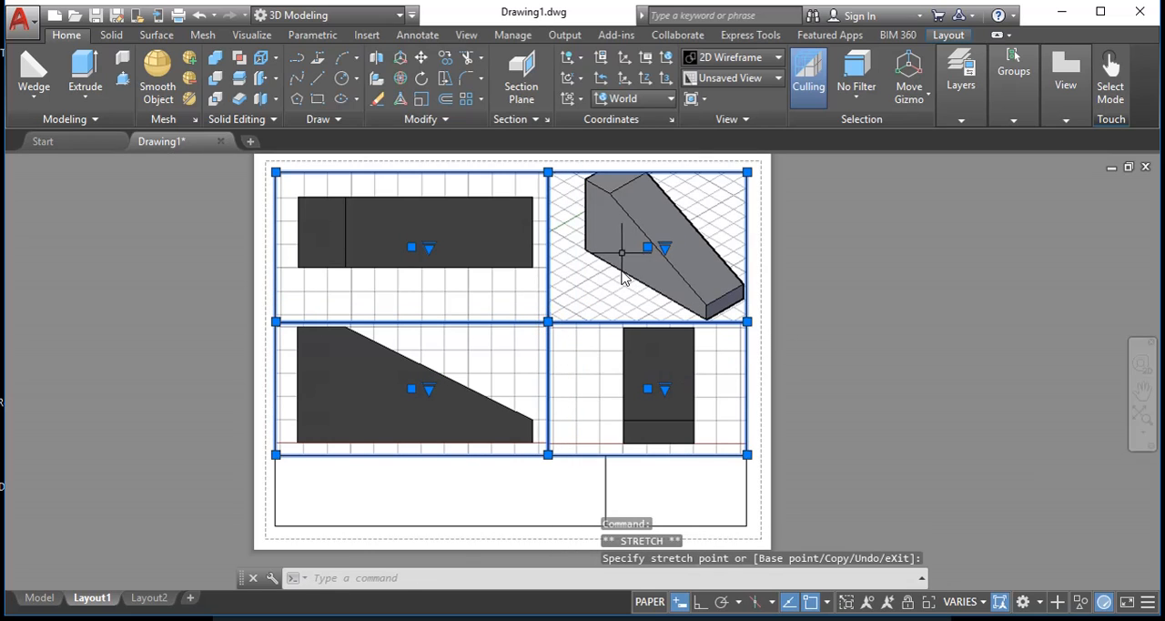
- Activate the isometric viewport, orbit the solid to a lower viewing angle and fit it inside the frame
{"action": "left_click", "coordinate": [615, 261]}
{"action": "double_click", "coordinate": [613, 262]}
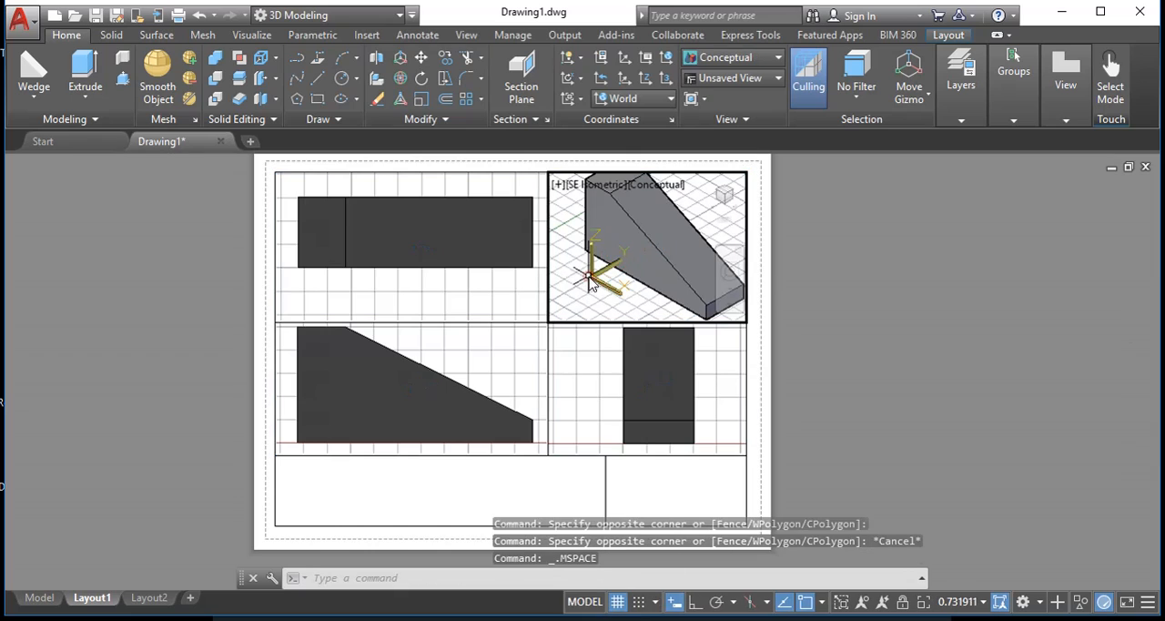
{"action": "middle_click_drag", "start_coordinate": [613, 261], "coordinate": [619, 231], "text": "shift"}
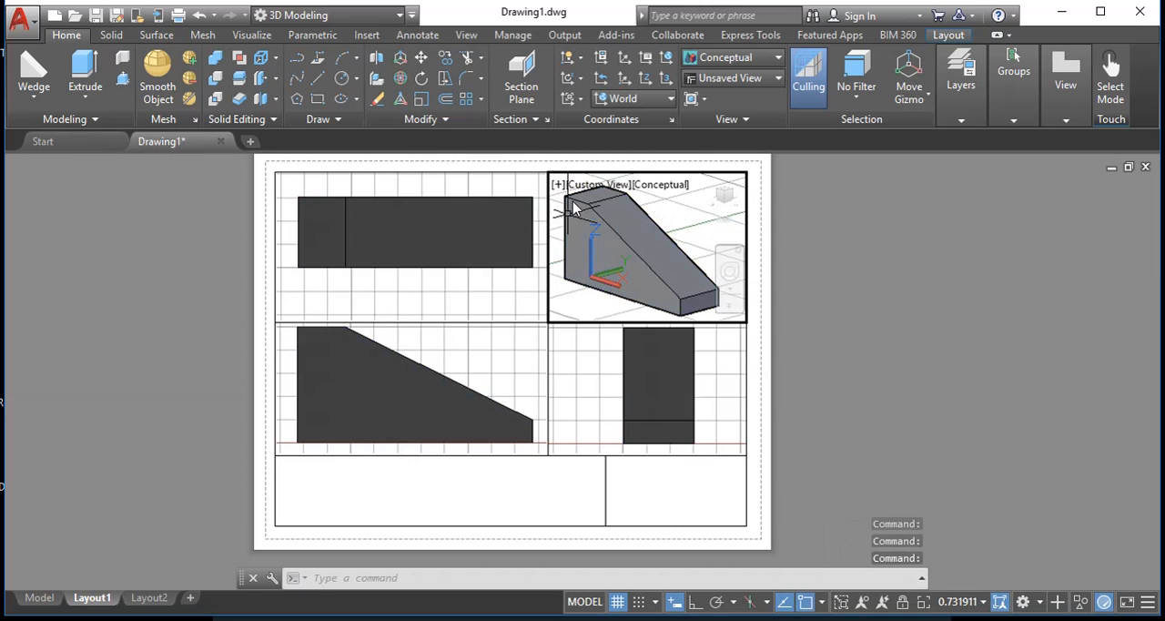
{"action": "left_click", "coordinate": [573, 209]}
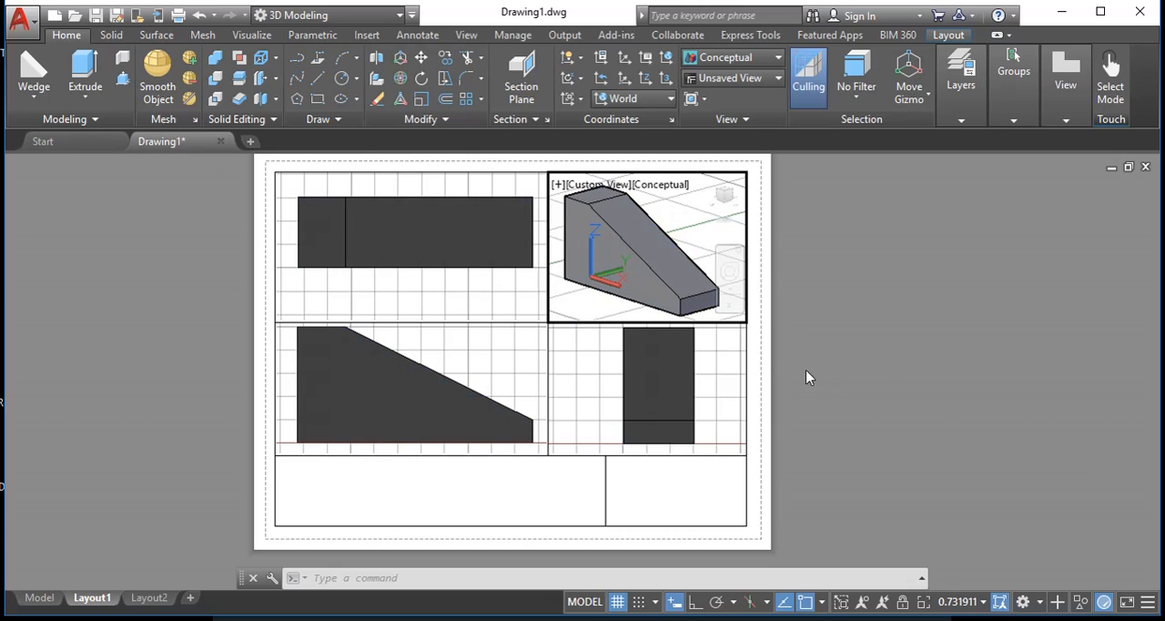
- Return to paper space, select all four viewports across their shared corner and clear the selection
{"action": "double_click", "coordinate": [879, 381]}
{"action": "left_click", "coordinate": [912, 419]}
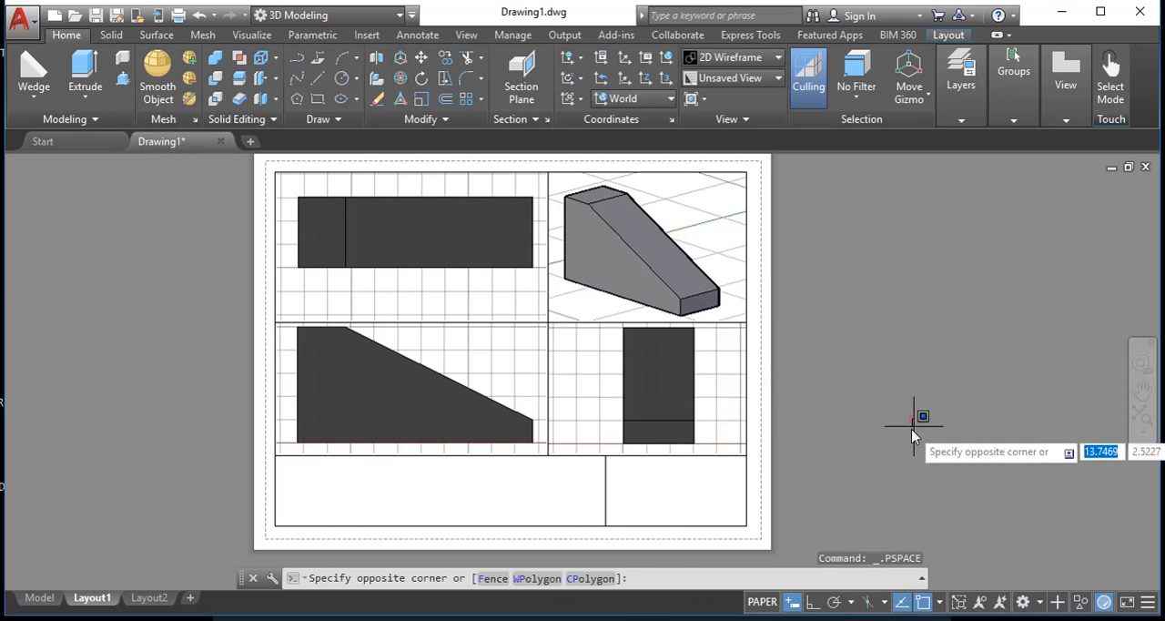
{"action": "left_click", "coordinate": [877, 477]}
{"action": "left_click", "coordinate": [565, 343]}
{"action": "left_click", "coordinate": [518, 321]}
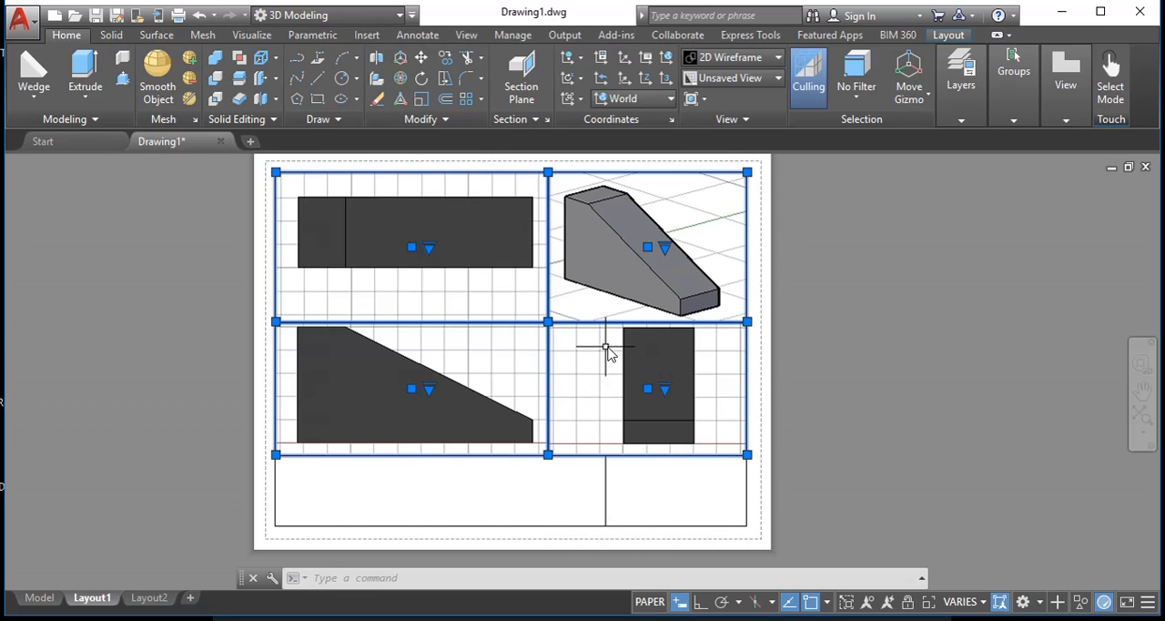
{"action": "key", "text": "Escape"}
{"action": "key", "text": "Escape"}
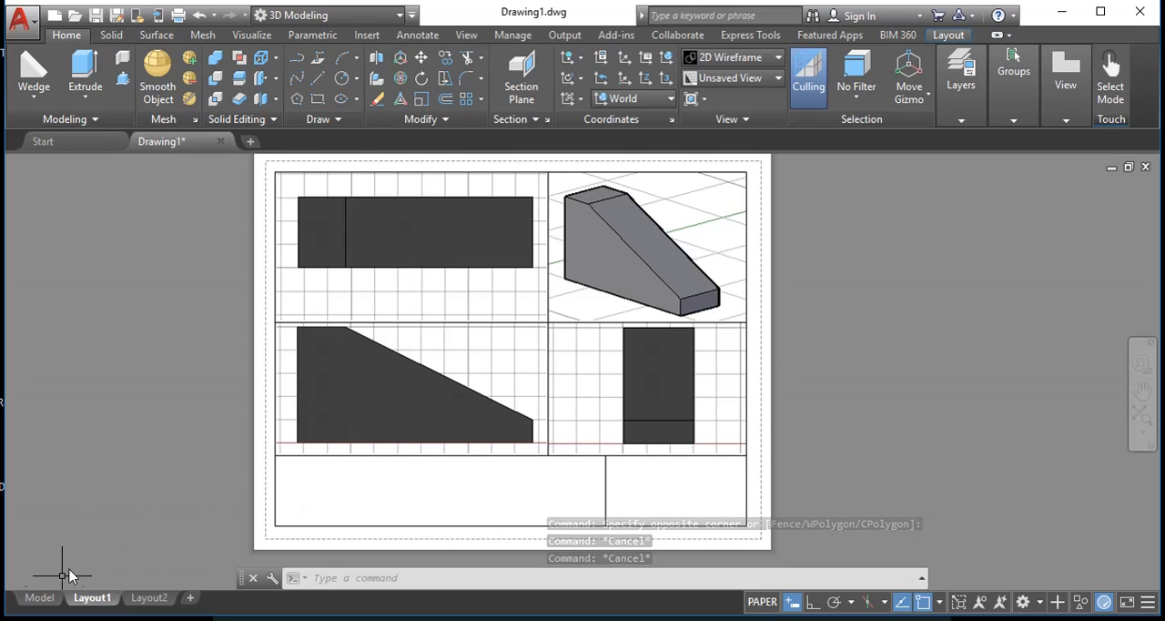
- View the solid in model space and return to Layout1
{"action": "left_click", "coordinate": [42, 603]}
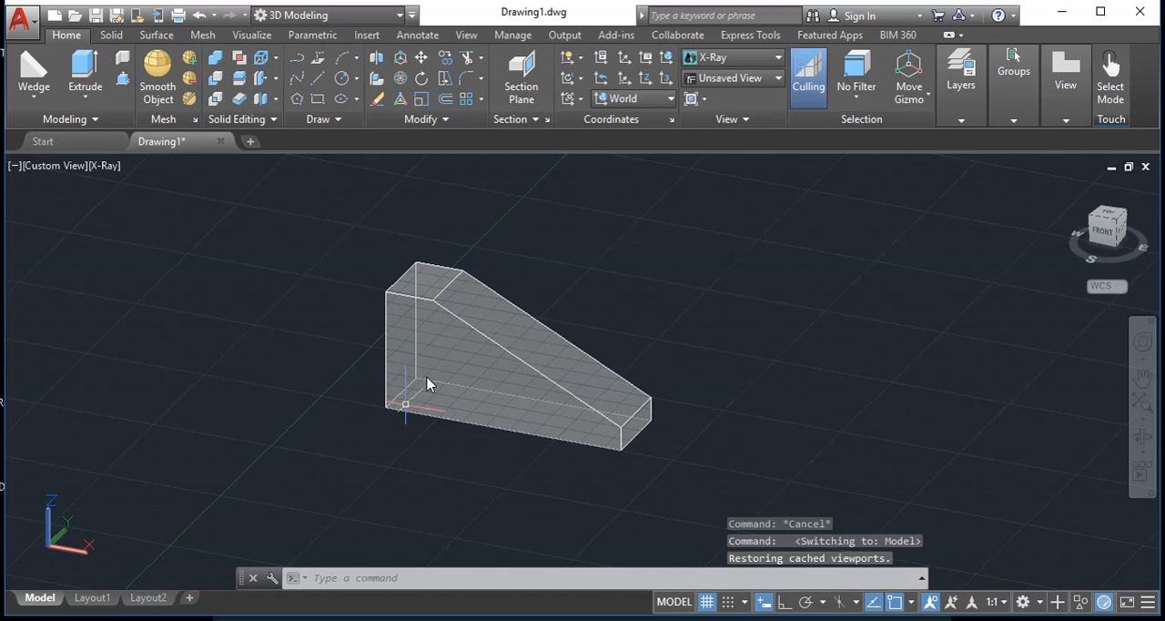
{"action": "left_click", "coordinate": [89, 600]}
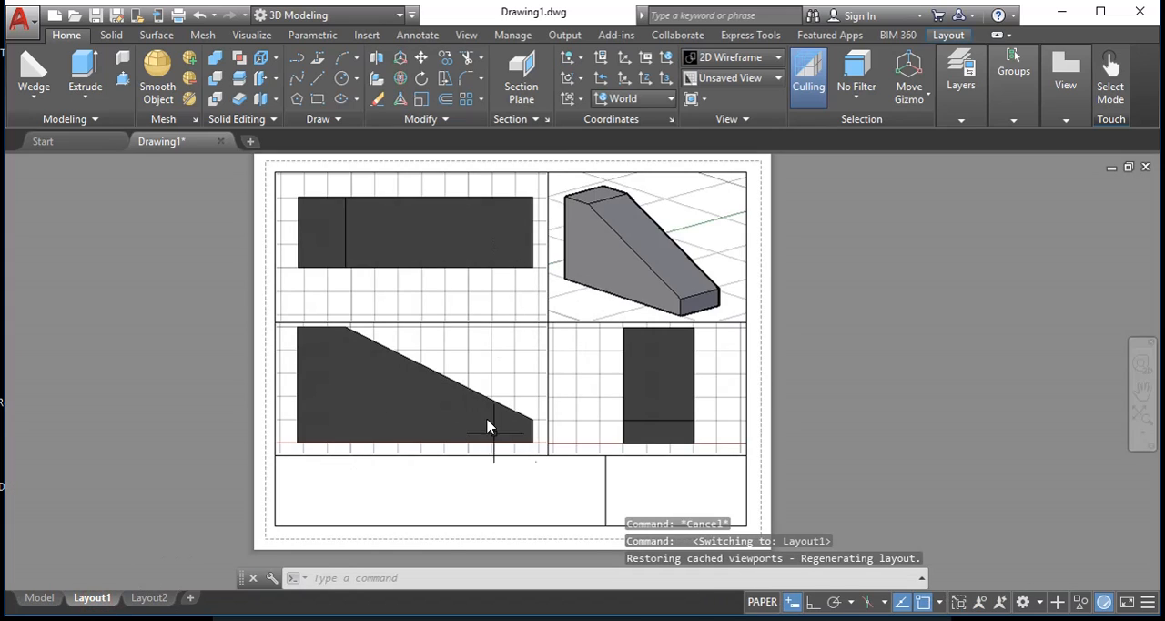